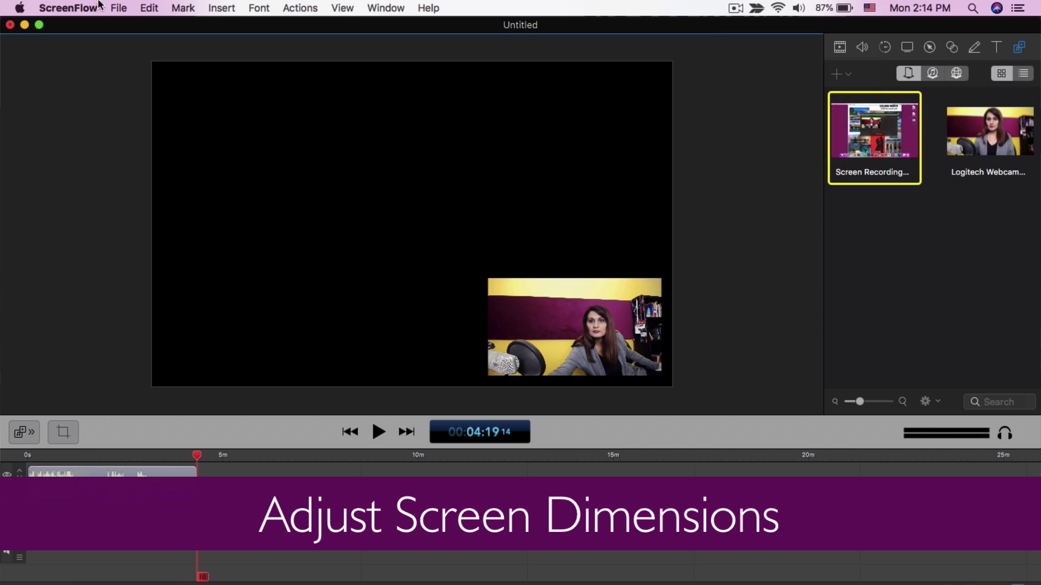
pyautogui.click(545, 337)
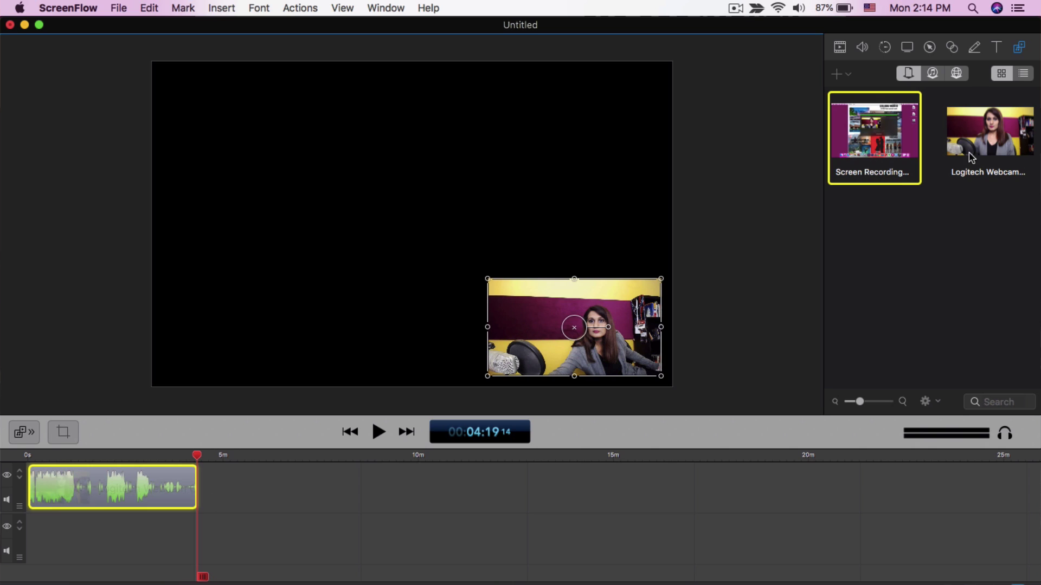
pyautogui.moveTo(998, 141)
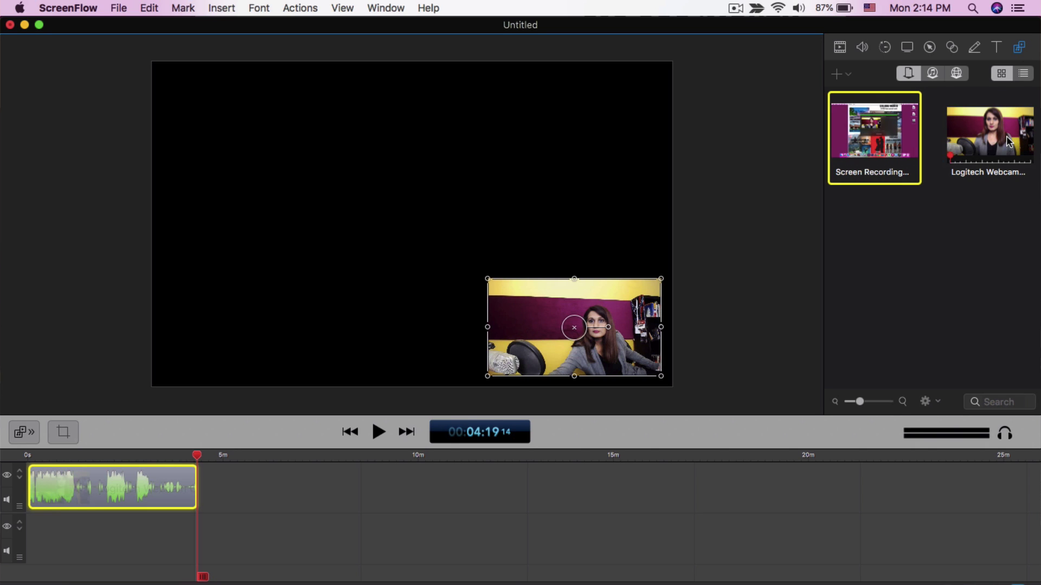
pyautogui.moveTo(863, 160)
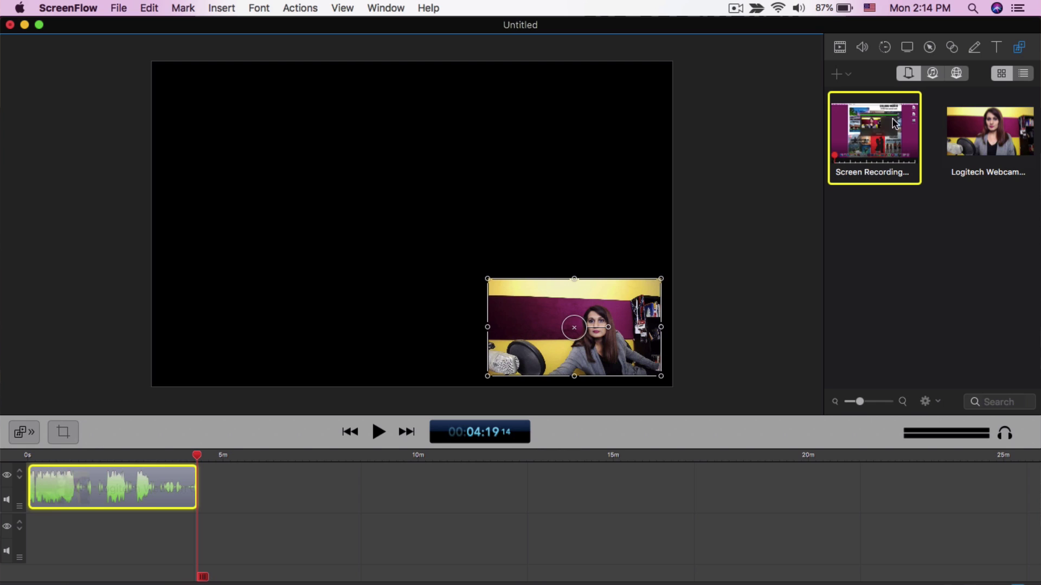
pyautogui.click(990, 148)
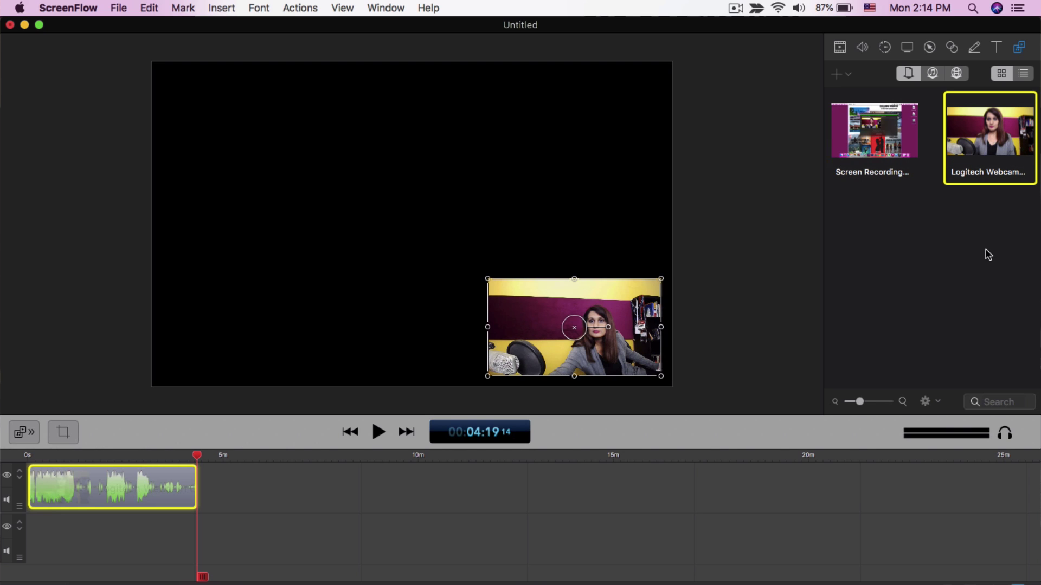
# Enlarge the webcam clip to 76% scale, then open Document Settings showing 1440×900 at 30 fps.
pyautogui.moveTo(990, 153)
pyautogui.click(839, 48)
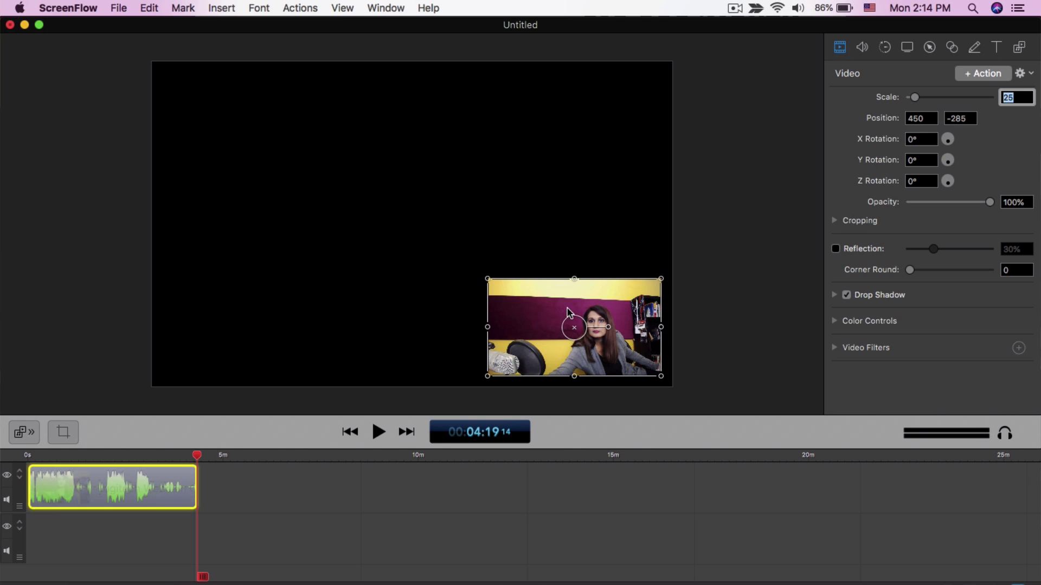
pyautogui.moveTo(486, 278); pyautogui.dragTo(148, 73)
pyautogui.click(119, 9)
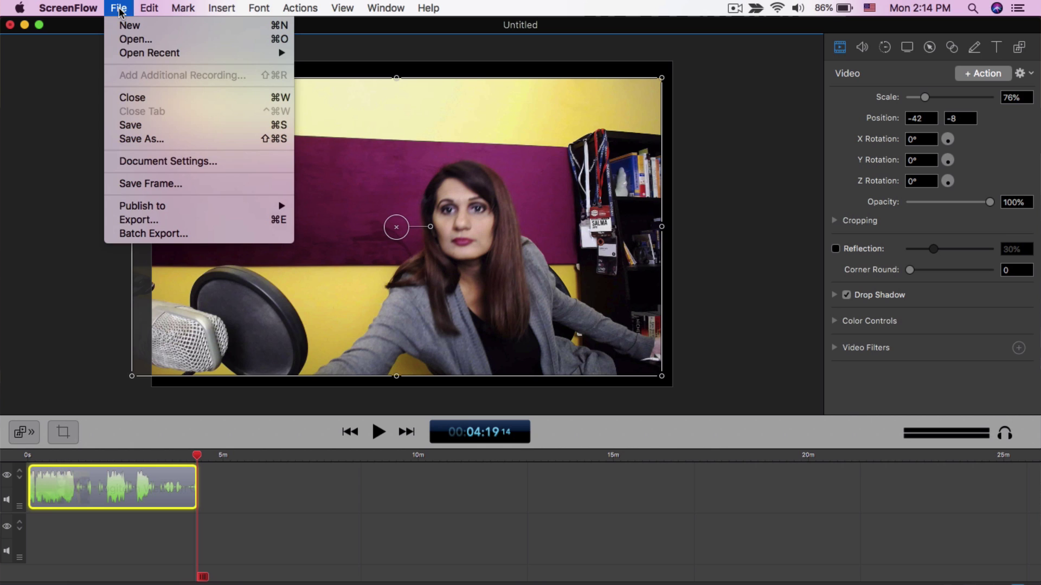
pyautogui.moveTo(148, 10)
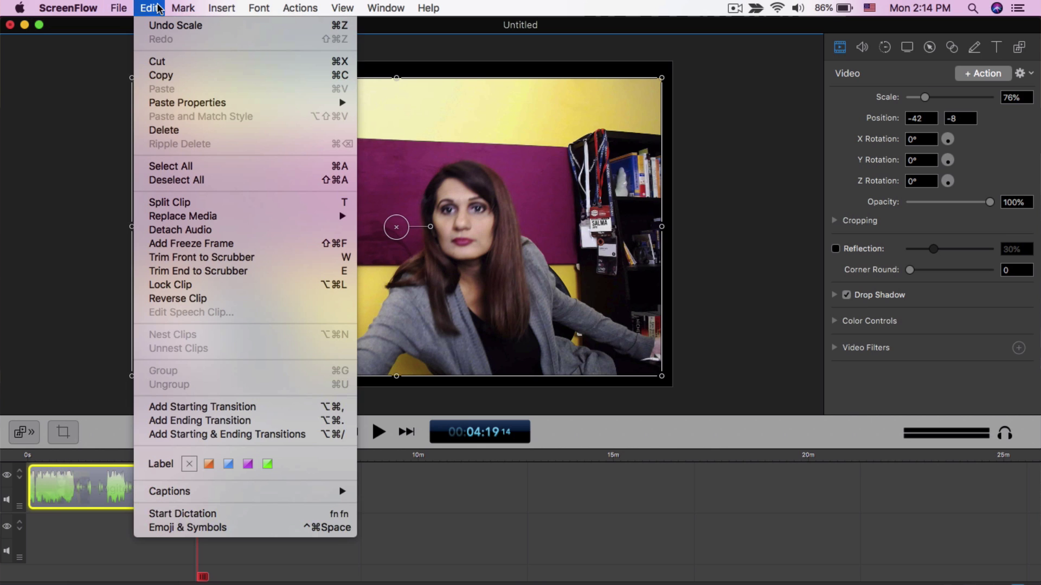
pyautogui.click(34, 101)
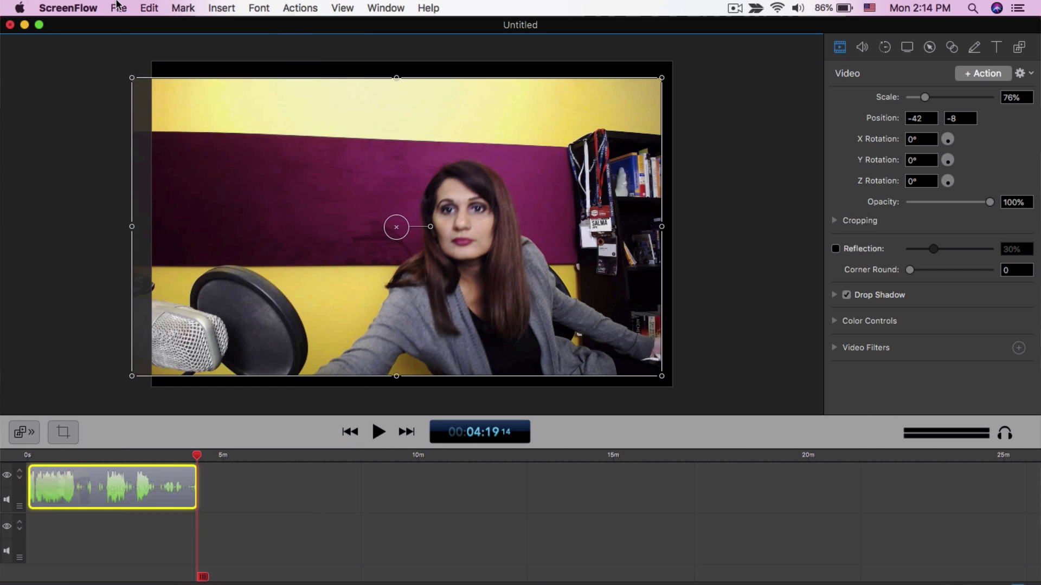
pyautogui.click(119, 8)
pyautogui.click(143, 162)
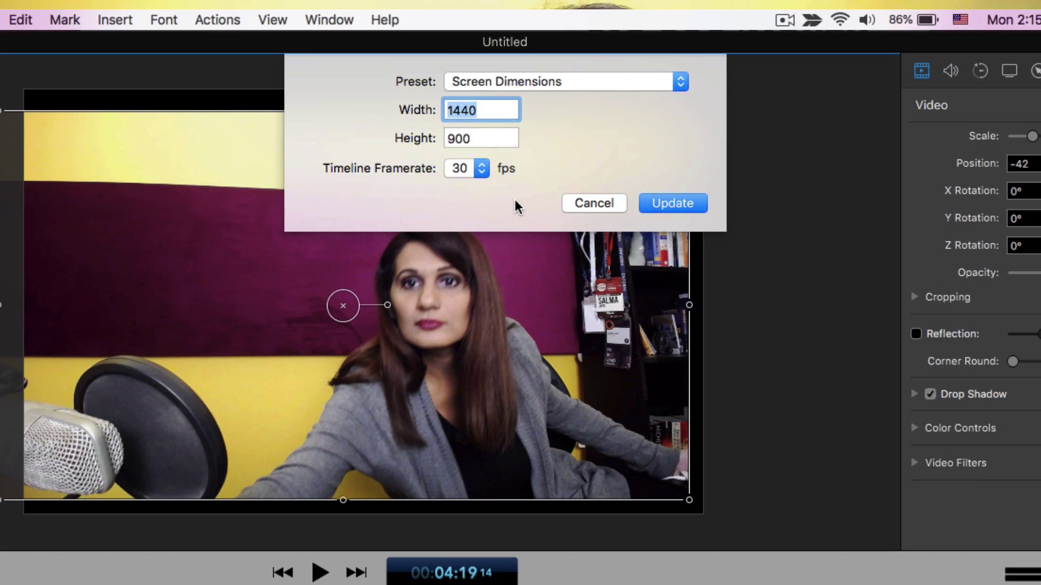
# Change the project canvas to the 1080p HD preset (1920×1080) and apply it.
pyautogui.click(548, 80)
pyautogui.click(489, 98)
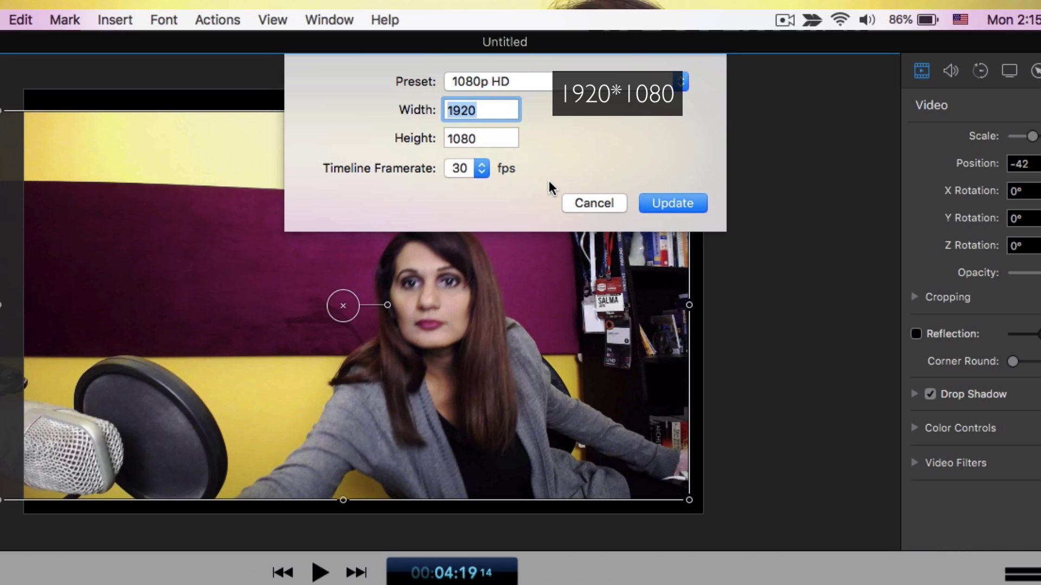
pyautogui.click(667, 206)
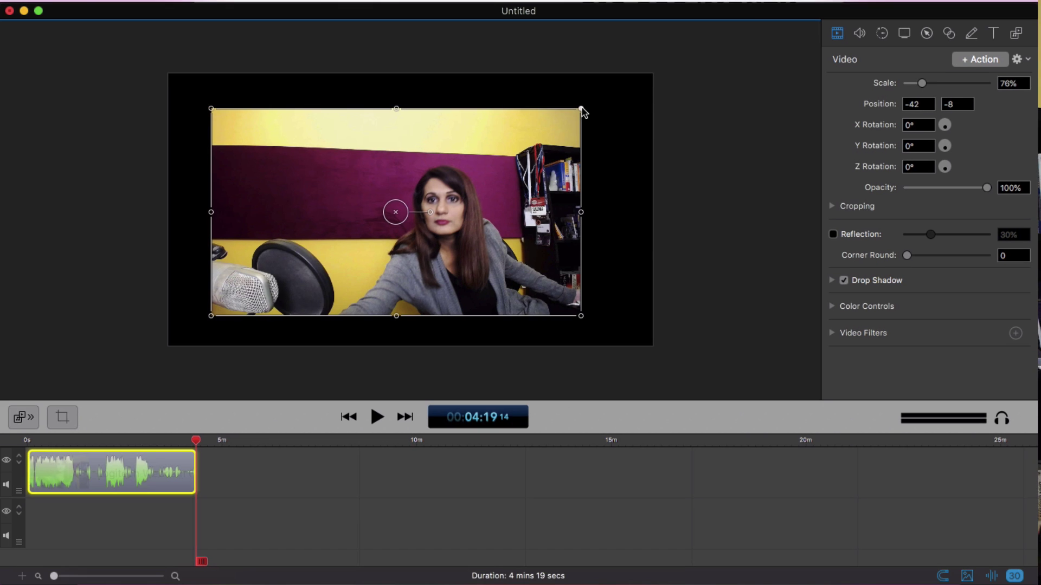
# Resize and align the webcam clip so it fills the whole canvas at 97% scale.
pyautogui.moveTo(582, 109); pyautogui.dragTo(707, 74)
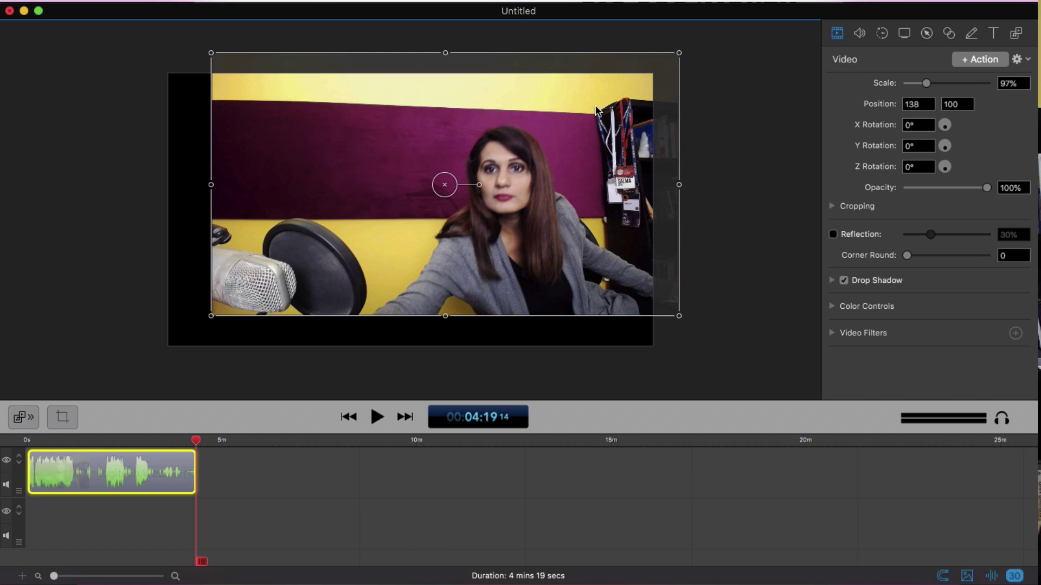
pyautogui.moveTo(592, 108); pyautogui.dragTo(551, 140)
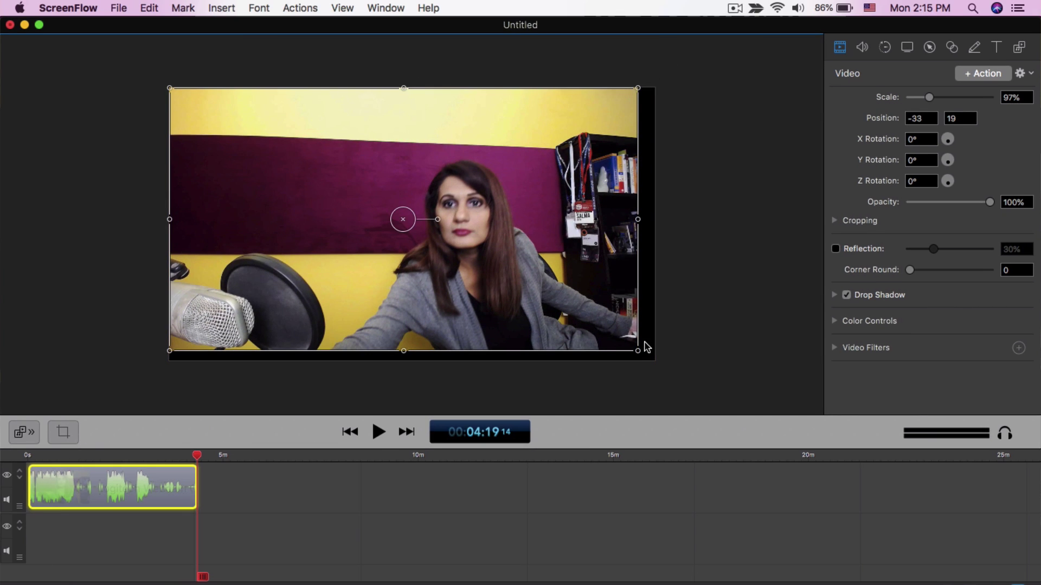
pyautogui.moveTo(638, 353); pyautogui.dragTo(652, 367)
pyautogui.click(733, 343)
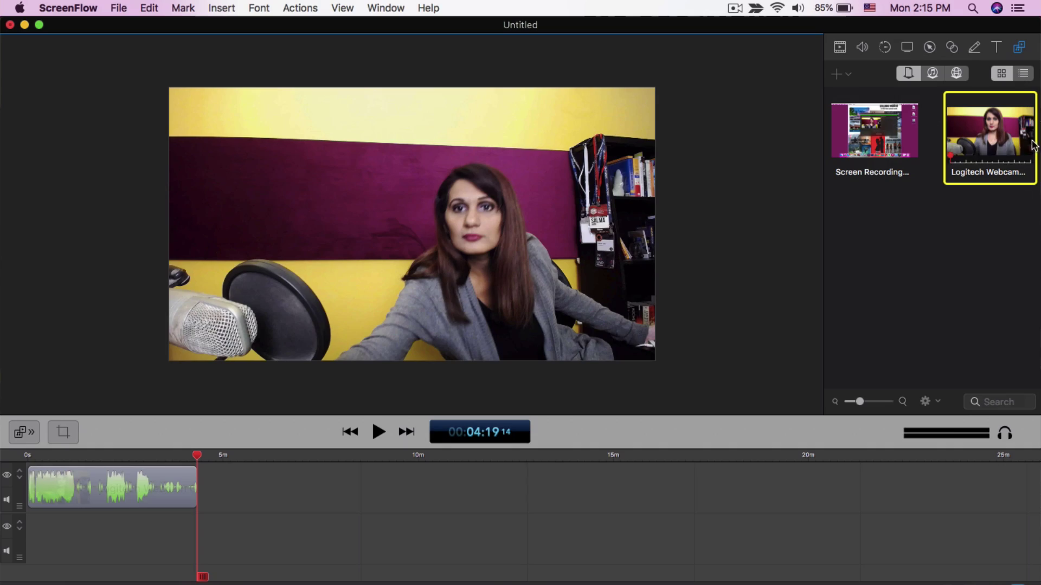
# Drag the Screen Recording from the Media Library onto the timeline above the webcam clip.
pyautogui.moveTo(857, 141); pyautogui.dragTo(255, 510)
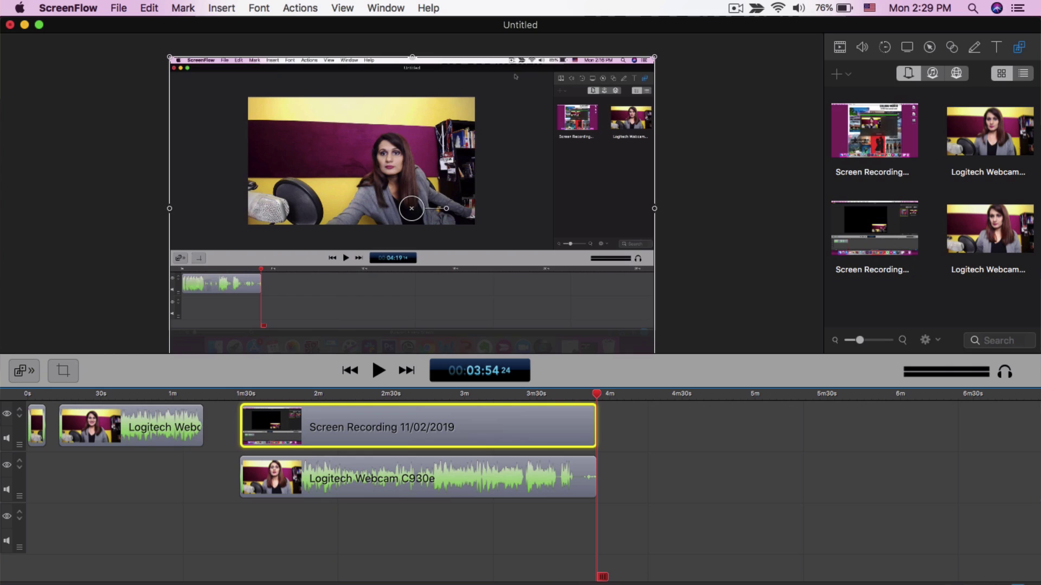
pyautogui.moveTo(532, 428)
pyautogui.click(500, 475)
pyautogui.click(503, 436)
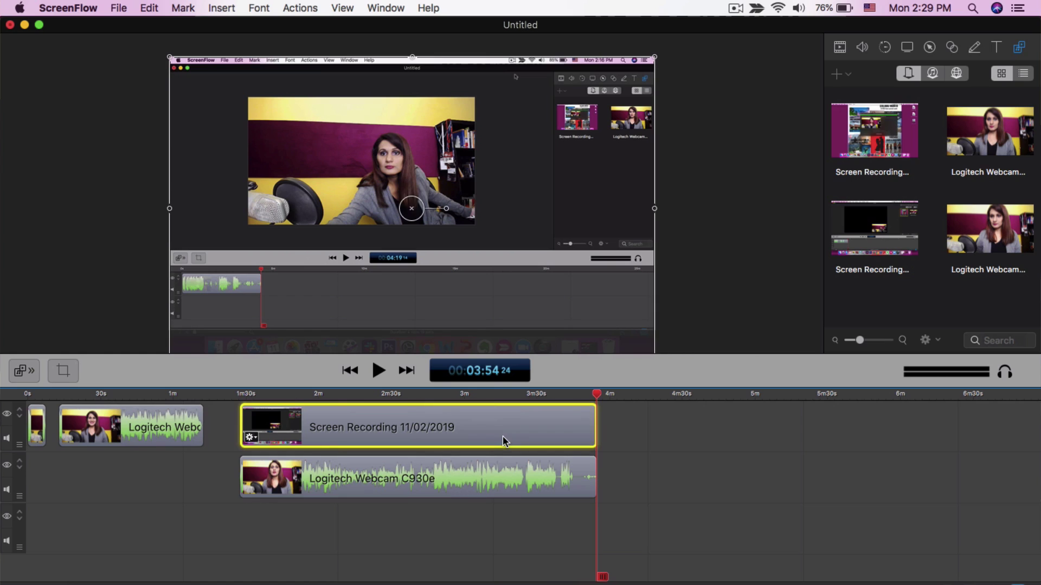
pyautogui.click(499, 480)
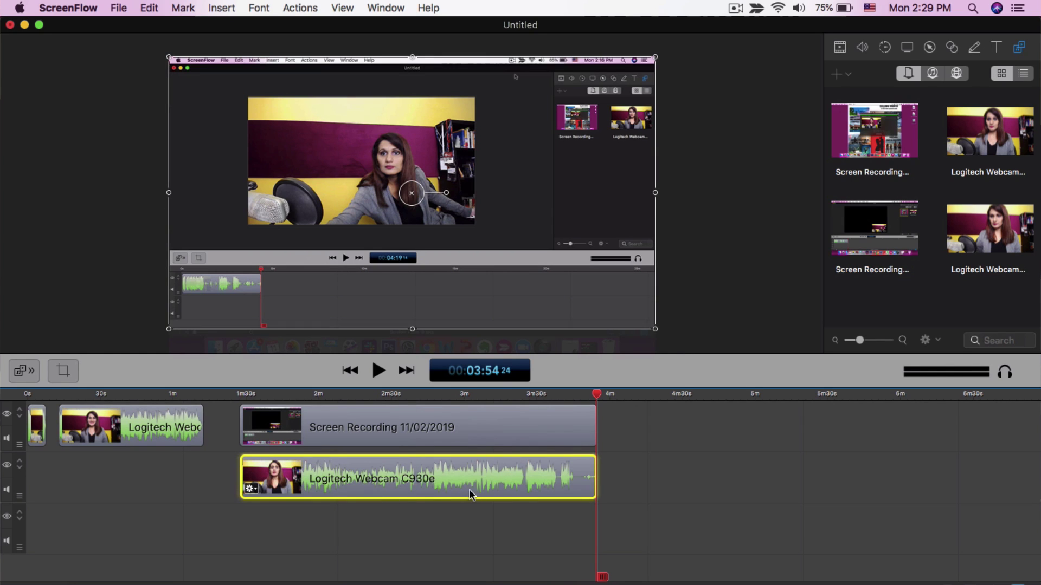
pyautogui.click(483, 433)
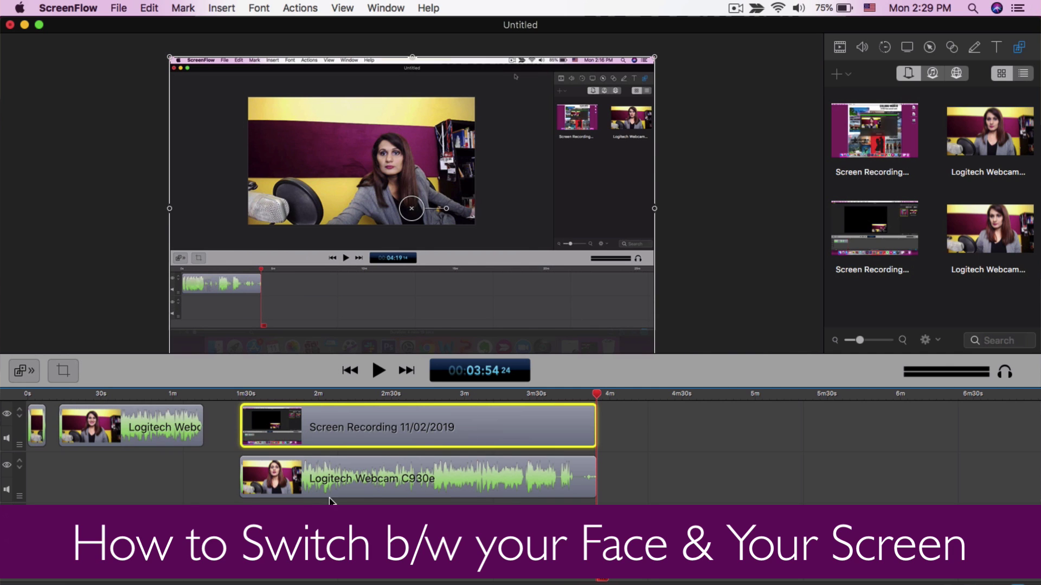
# Put the webcam clip on track 1 and the screen recording on track 2.
pyautogui.press('Delete')
pyautogui.moveTo(354, 475); pyautogui.dragTo(358, 442)
pyautogui.moveTo(421, 534); pyautogui.dragTo(425, 497)
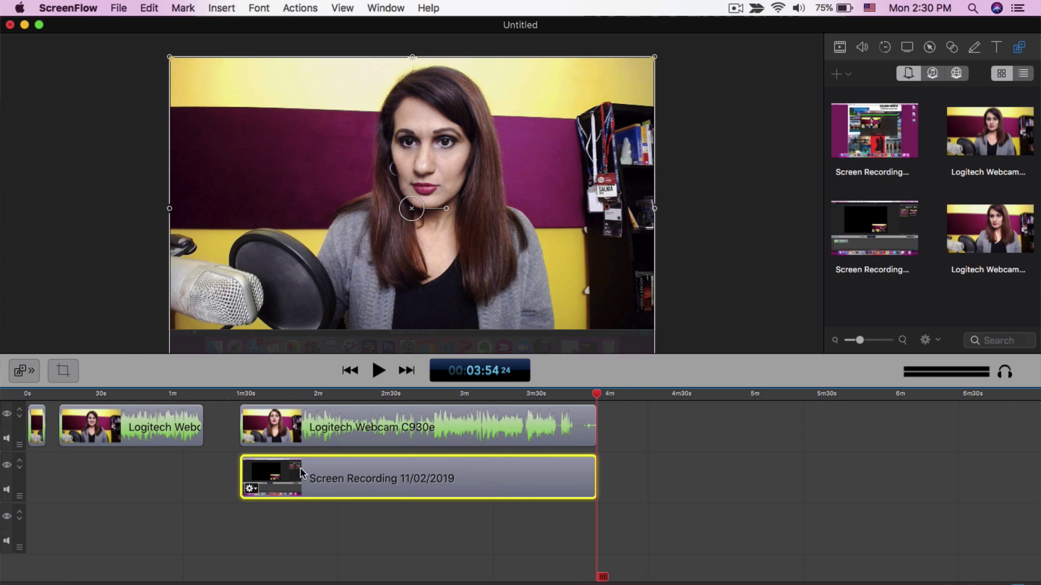
# Select both the webcam and screen recording clips and scrub the playhead through them from about 1m24s.
pyautogui.click(295, 427)
pyautogui.click(232, 394)
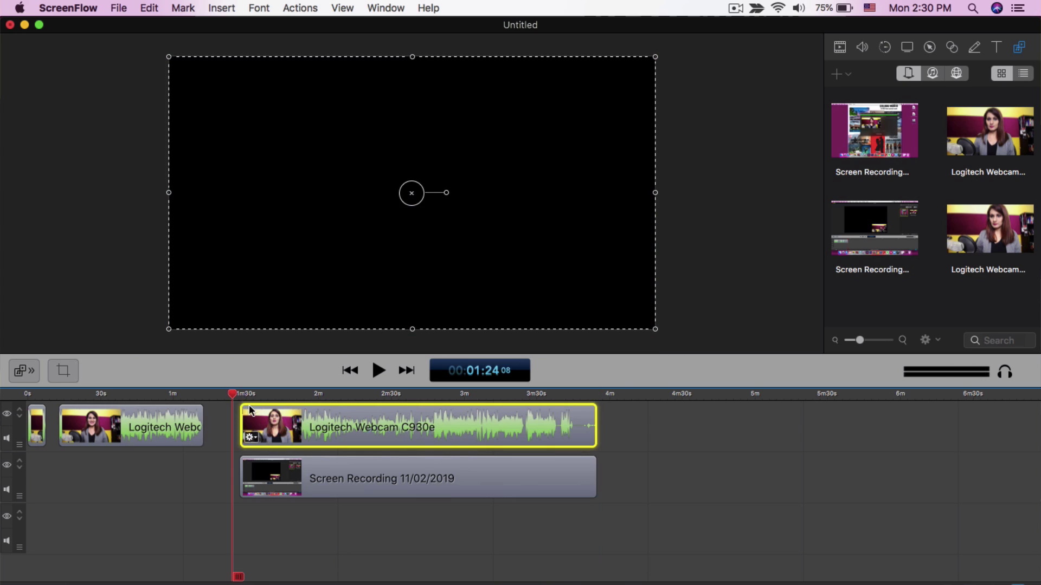
pyautogui.keyDown('shift'); pyautogui.click(263, 471); pyautogui.keyUp('shift')
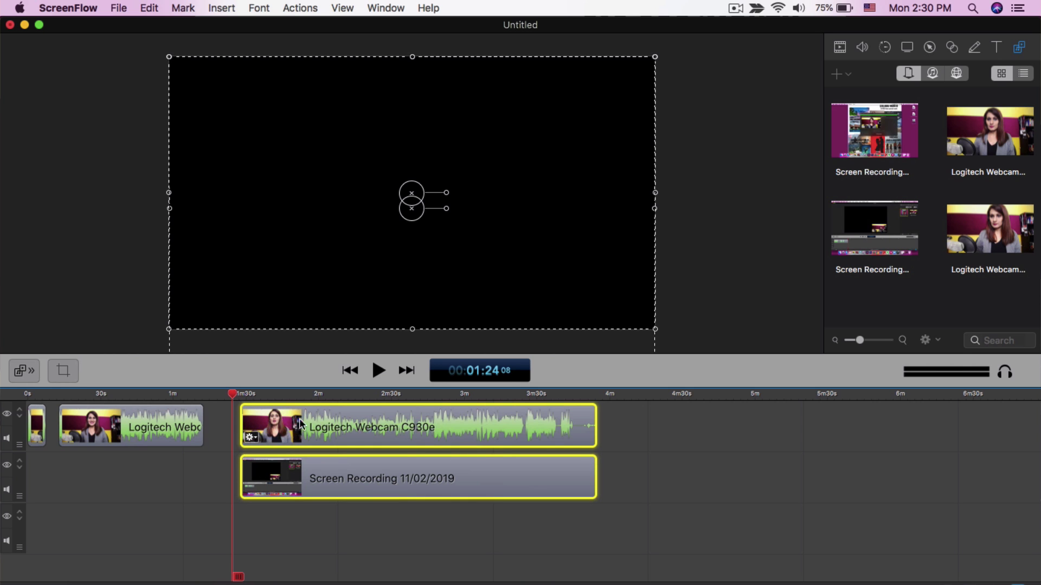
pyautogui.moveTo(232, 396); pyautogui.dragTo(416, 396)
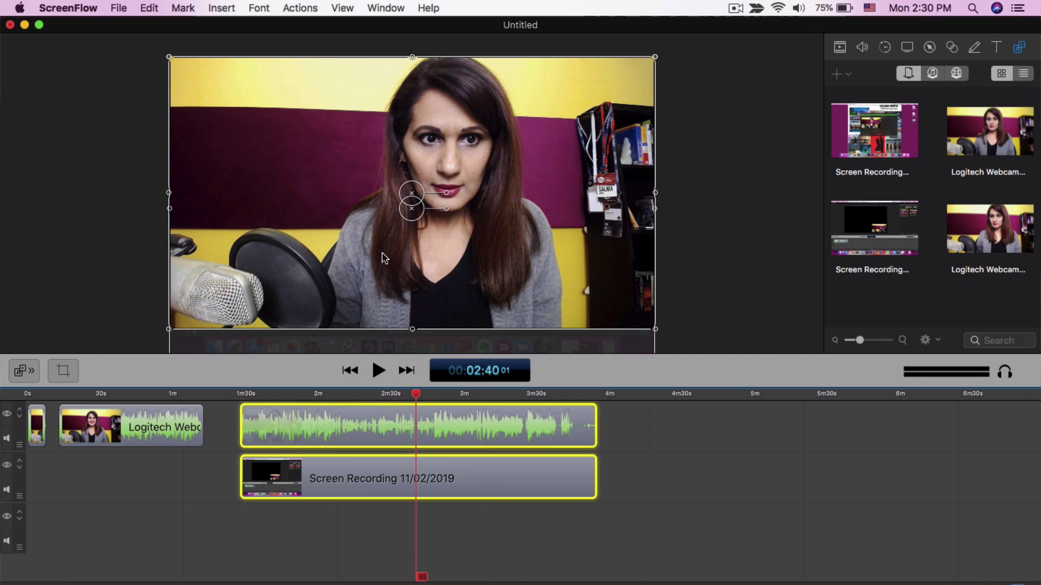
# Split both clips at the playhead with Edit > Split Clips and move the later webcam section to track 2.
pyautogui.click(149, 8)
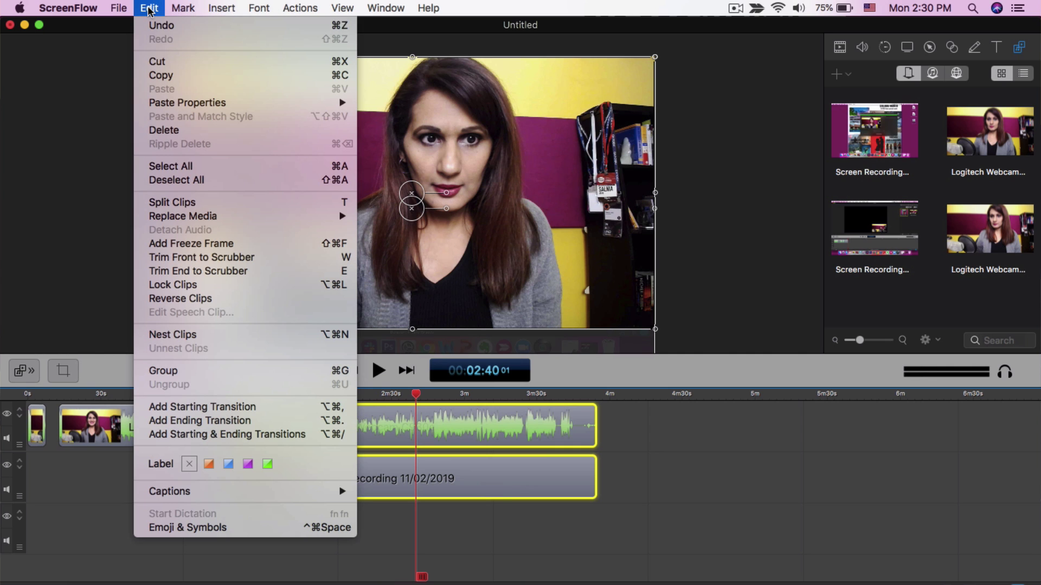
pyautogui.click(179, 202)
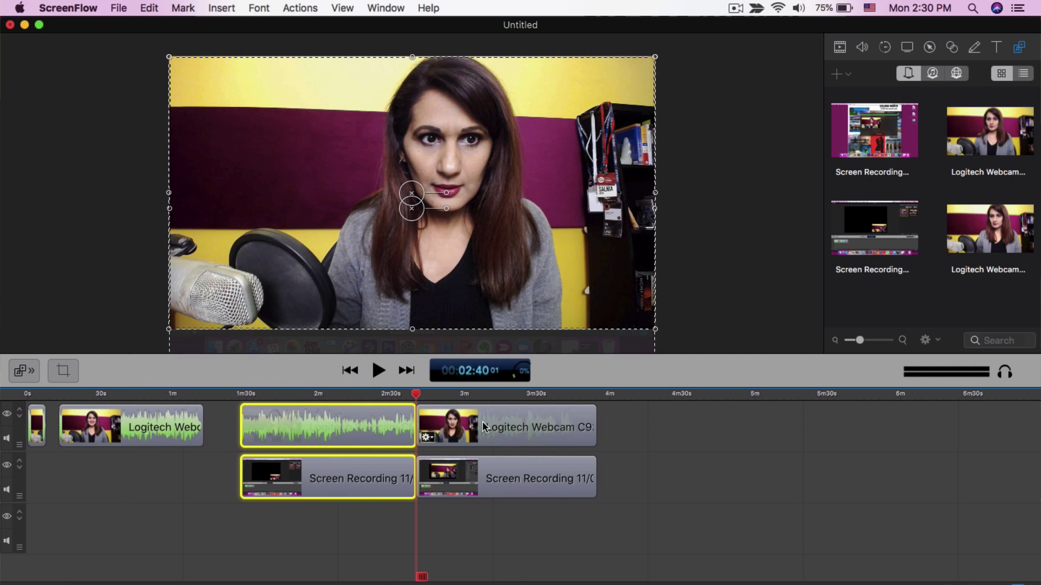
pyautogui.moveTo(483, 418); pyautogui.dragTo(509, 418)
pyautogui.moveTo(513, 473)
pyautogui.mouseDown()
pyautogui.moveTo(616, 434)
pyautogui.moveTo(629, 477)
pyautogui.moveTo(558, 515)
pyautogui.moveTo(539, 470)
pyautogui.moveTo(551, 425)
pyautogui.moveTo(551, 482)
pyautogui.moveTo(531, 510)
pyautogui.moveTo(504, 476)
pyautogui.mouseUp()
pyautogui.click(495, 432)
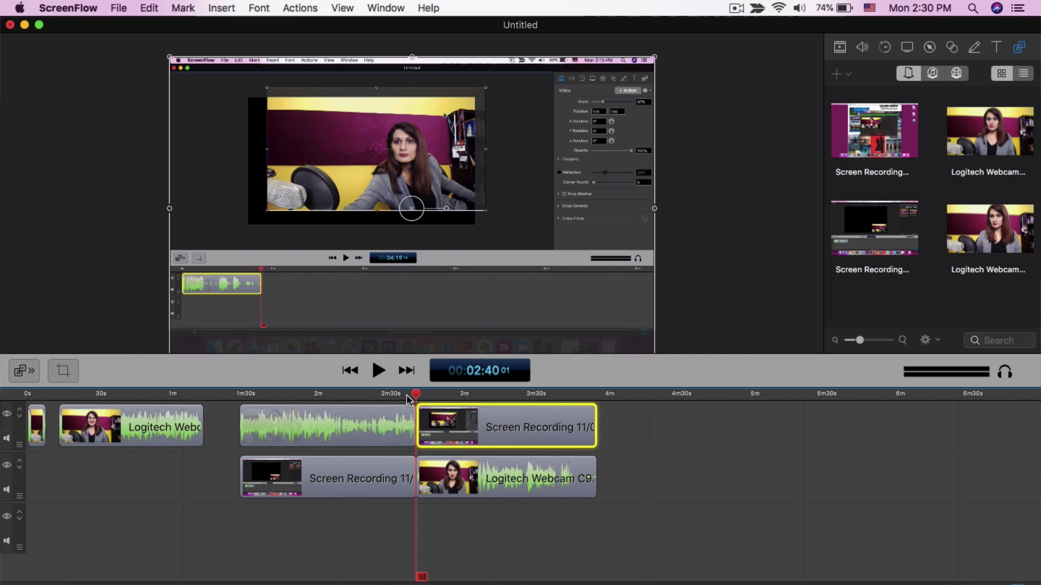
# Play back from just before the cut to check the face-to-screen switch.
pyautogui.click(410, 396)
pyautogui.click(378, 371)
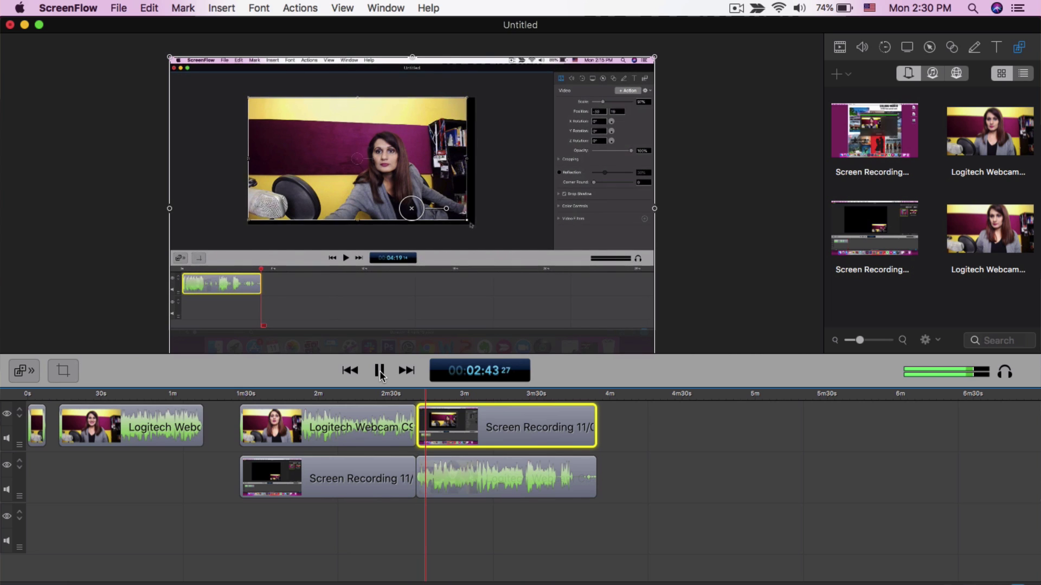
pyautogui.click(380, 371)
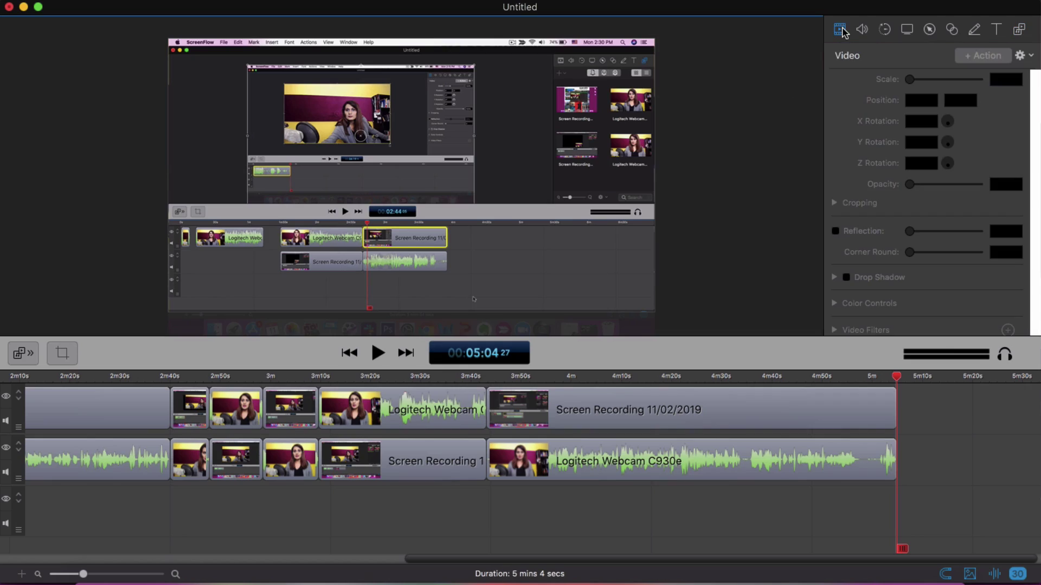
# Select every Logitech Webcam clip on both tracks together and enlarge the preview canvas.
pyautogui.click(72, 412)
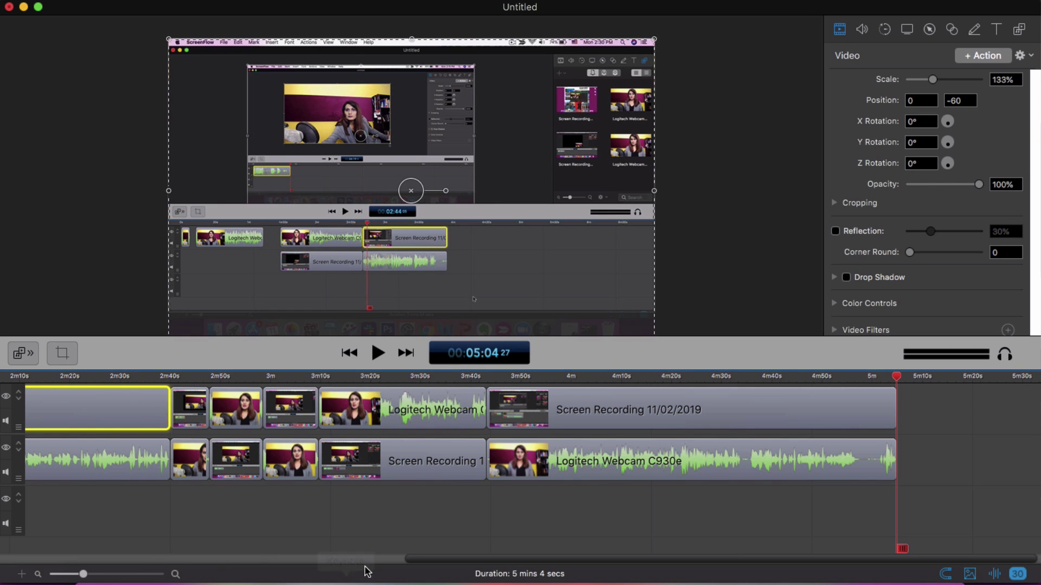
pyautogui.moveTo(421, 560); pyautogui.dragTo(1, 557)
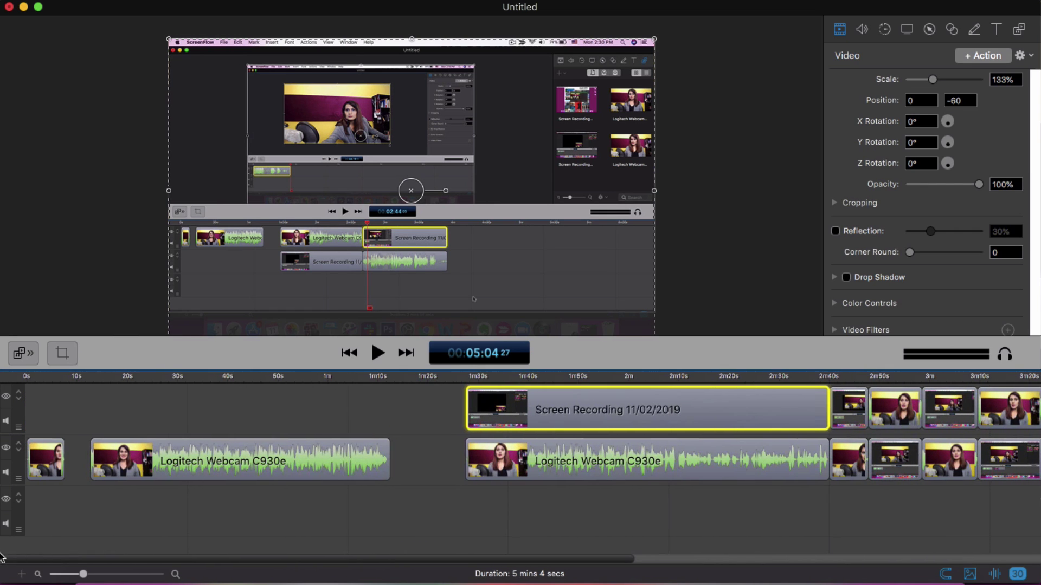
pyautogui.click(46, 461)
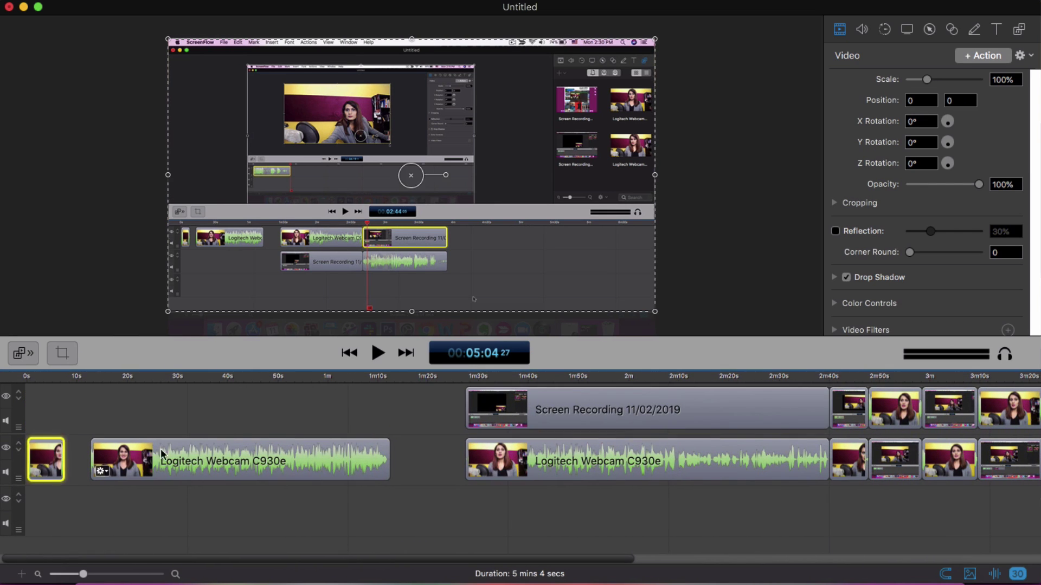
pyautogui.keyDown('shift'); pyautogui.click(189, 462); pyautogui.keyUp('shift')
pyautogui.keyDown('shift'); pyautogui.click(477, 471); pyautogui.keyUp('shift')
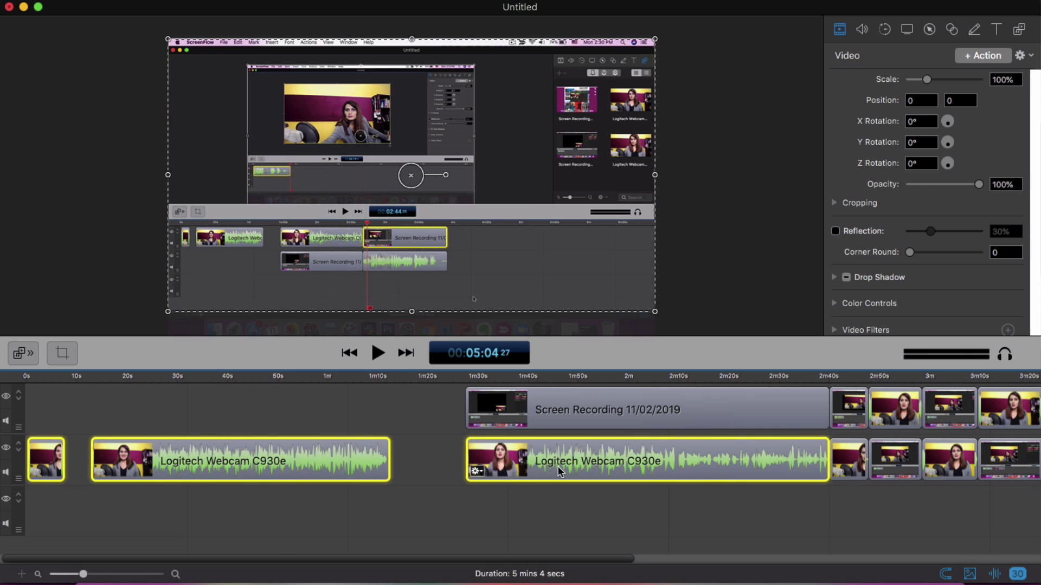
pyautogui.keyDown('super'); pyautogui.click(851, 463); pyautogui.keyUp('super')
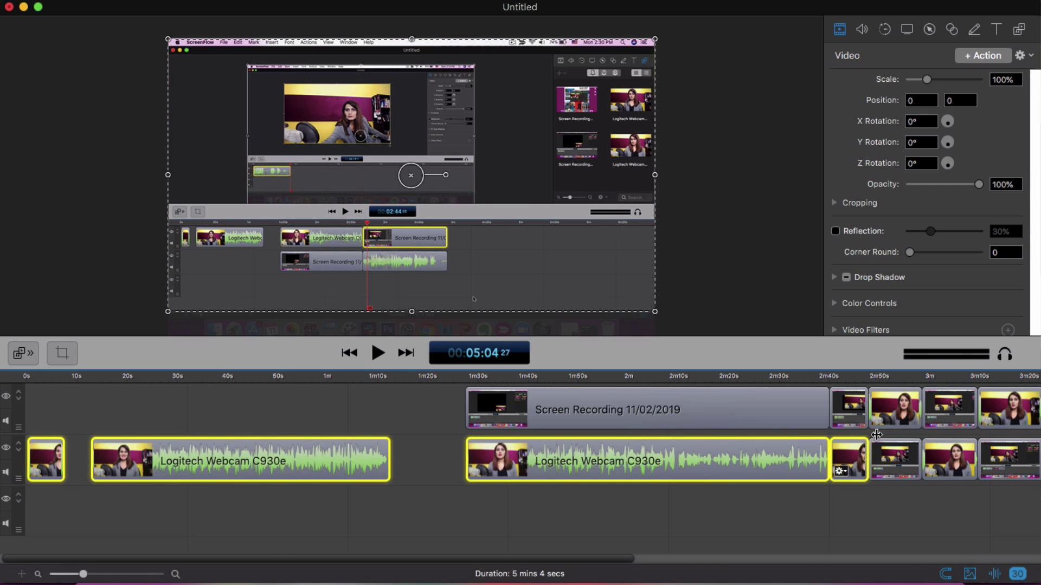
pyautogui.keyDown('super'); pyautogui.click(901, 407); pyautogui.keyUp('super')
pyautogui.keyDown('super'); pyautogui.click(950, 465); pyautogui.keyUp('super')
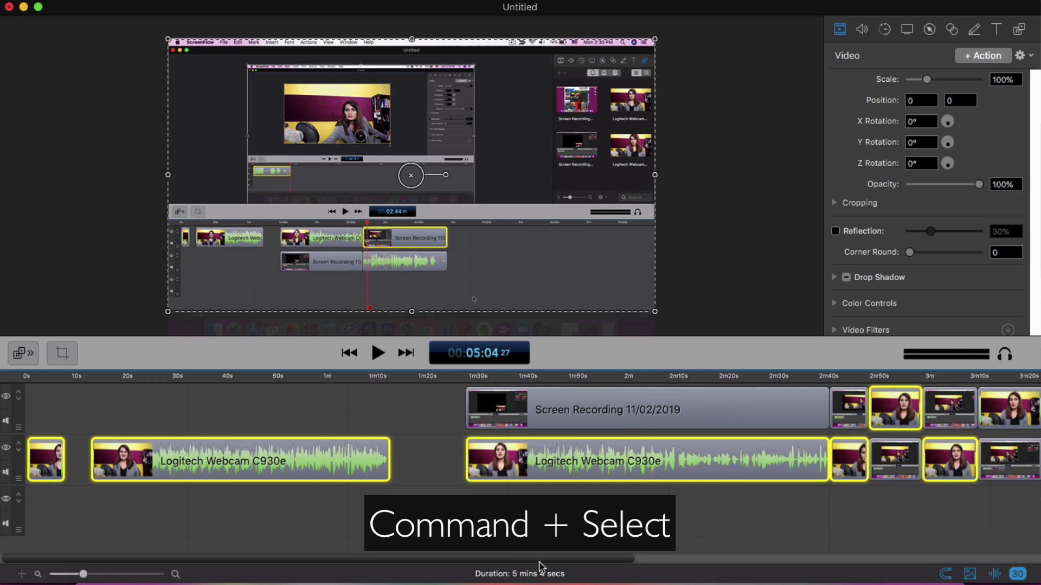
pyautogui.moveTo(540, 559); pyautogui.dragTo(674, 559)
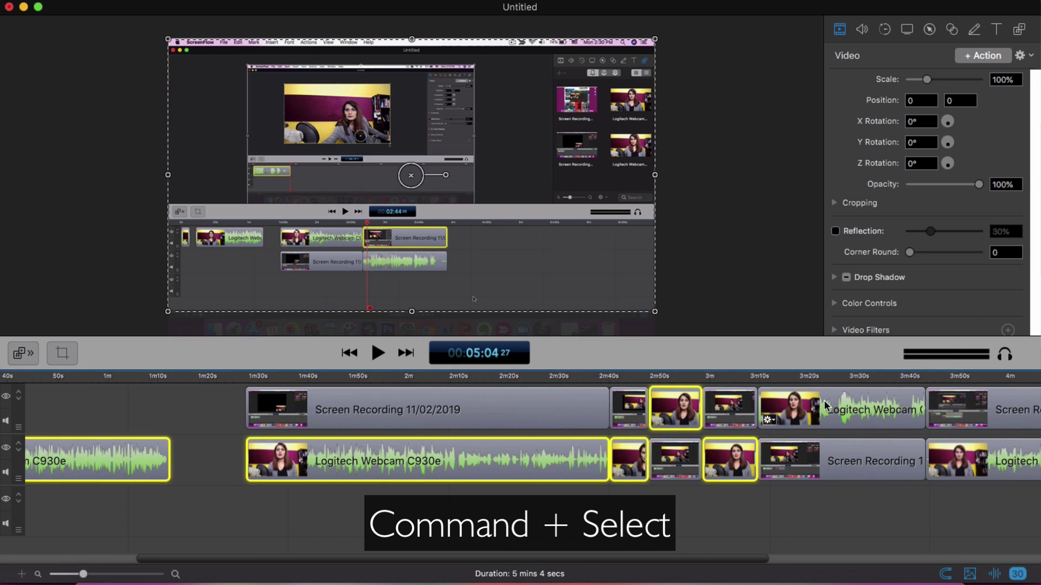
pyautogui.keyDown('super'); pyautogui.click(792, 418); pyautogui.keyUp('super')
pyautogui.keyDown('super'); pyautogui.click(970, 466); pyautogui.keyUp('super')
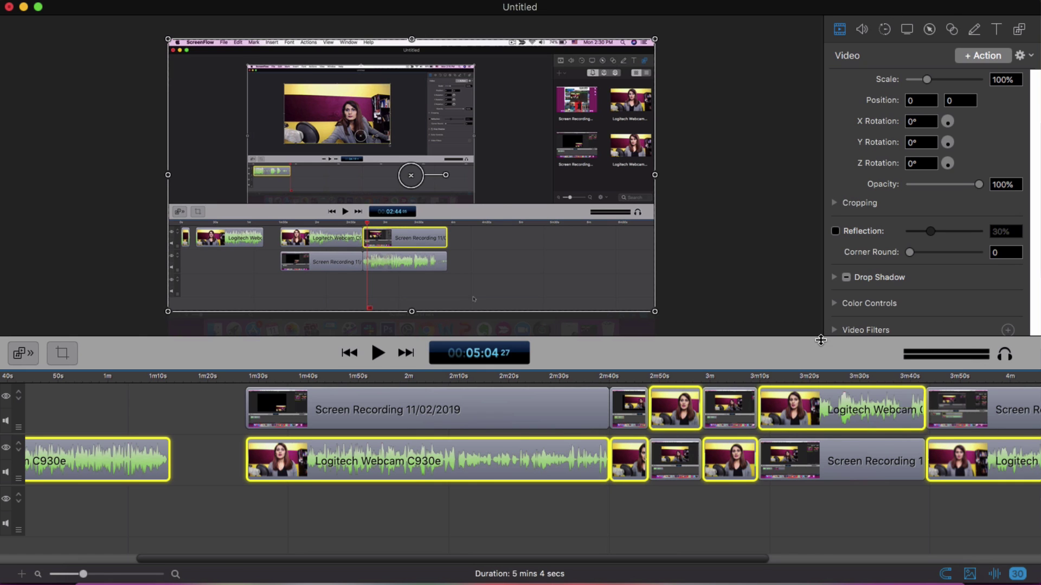
pyautogui.moveTo(820, 340); pyautogui.dragTo(823, 401)
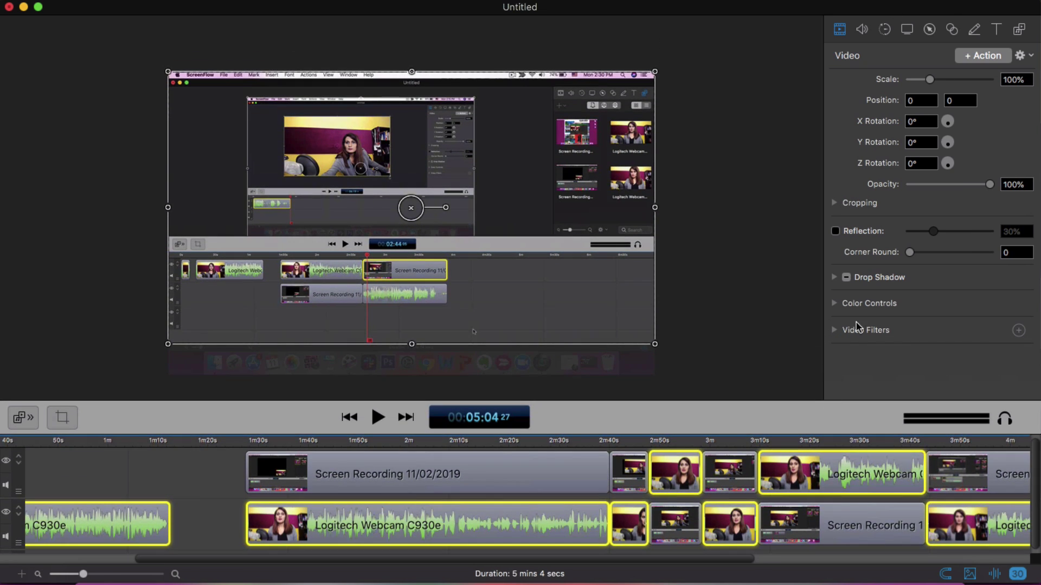
# Expand Color Controls and set the webcam clips' Saturation to exactly 100%.
pyautogui.click(835, 304)
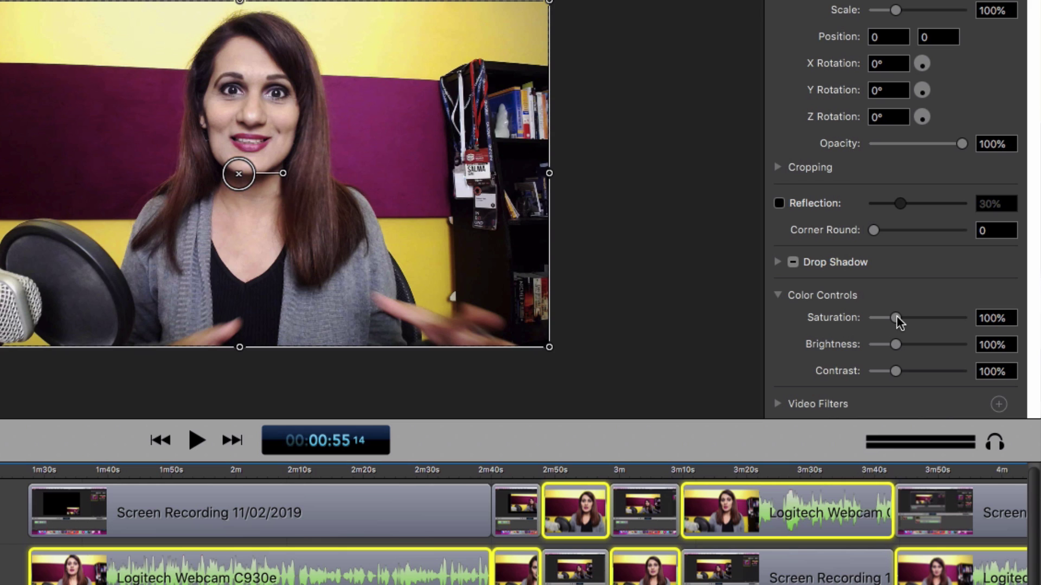
pyautogui.moveTo(896, 318); pyautogui.dragTo(896, 321)
pyautogui.click(992, 319)
pyautogui.write('1')
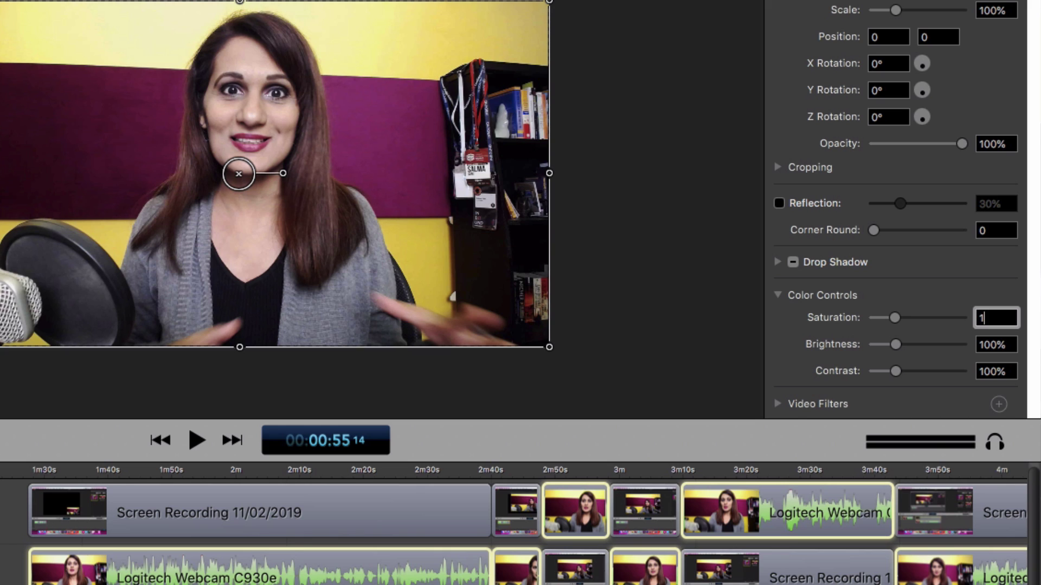
pyautogui.press('Return')
# Raise Contrast to about 122%, set Brightness to 100%, then deselect the clips.
pyautogui.moveTo(894, 370); pyautogui.dragTo(895, 349)
pyautogui.click(979, 345)
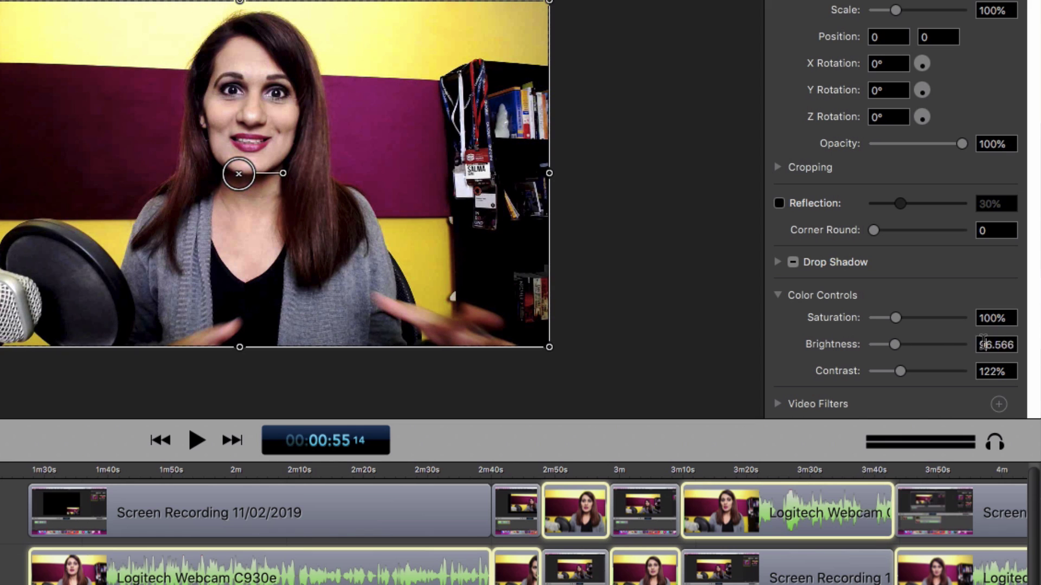
pyautogui.write('100')
pyautogui.press('Return')
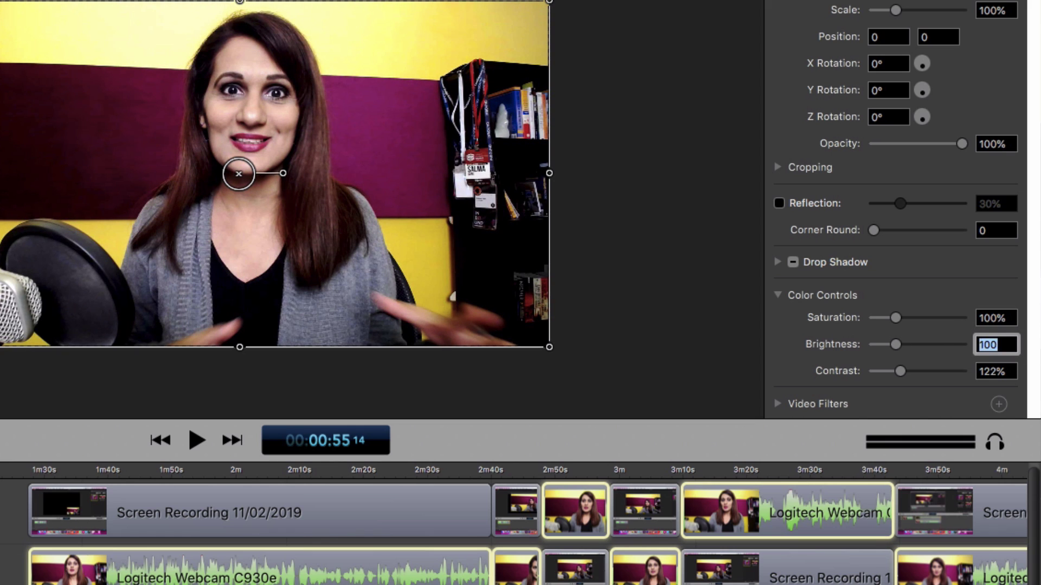
pyautogui.click(681, 249)
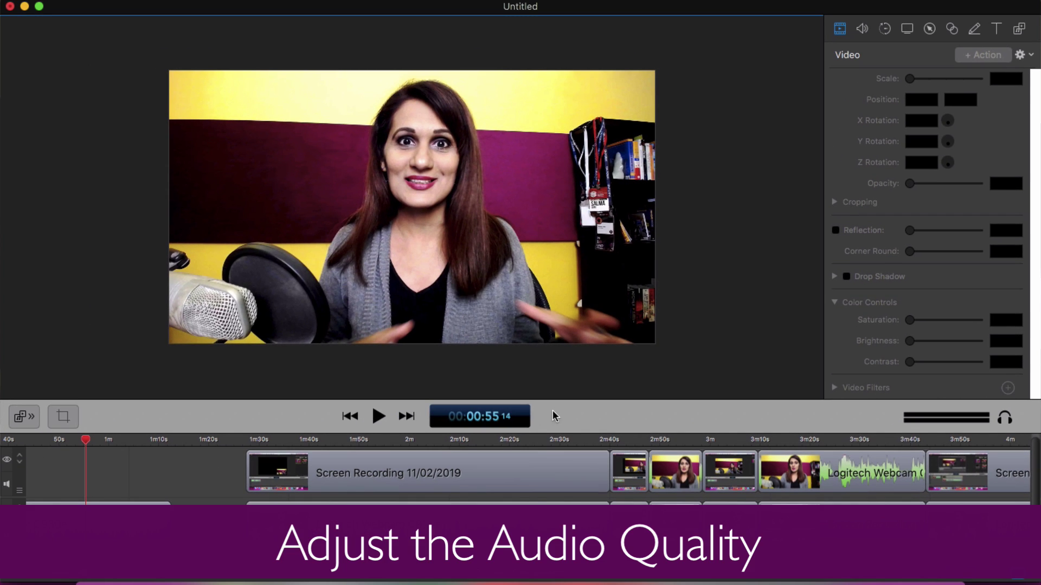
# Select all timeline clips and enable Remove Background Noise at 80% in the Audio inspector.
pyautogui.click(40, 441)
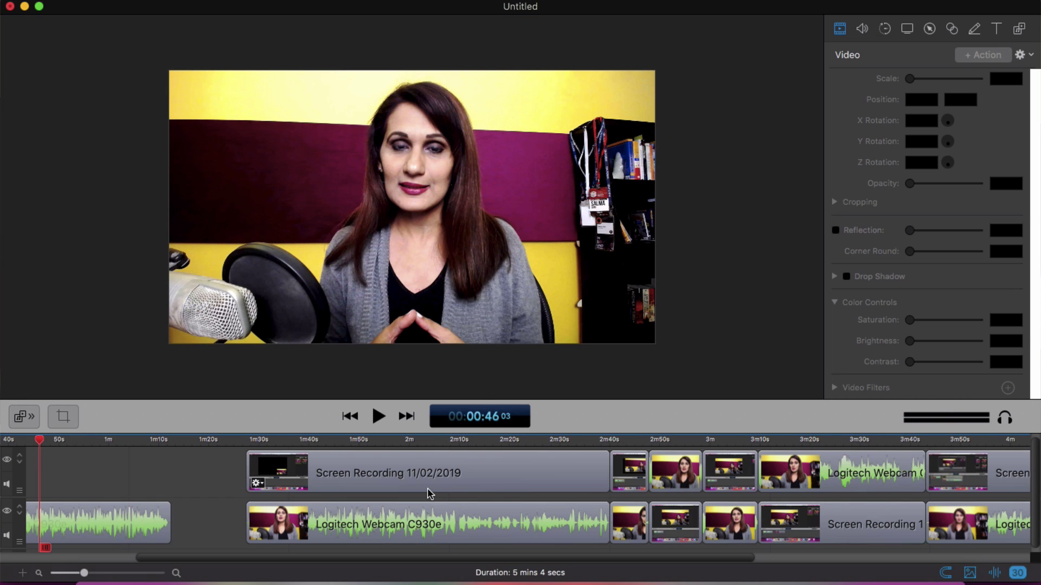
pyautogui.press('super+a')
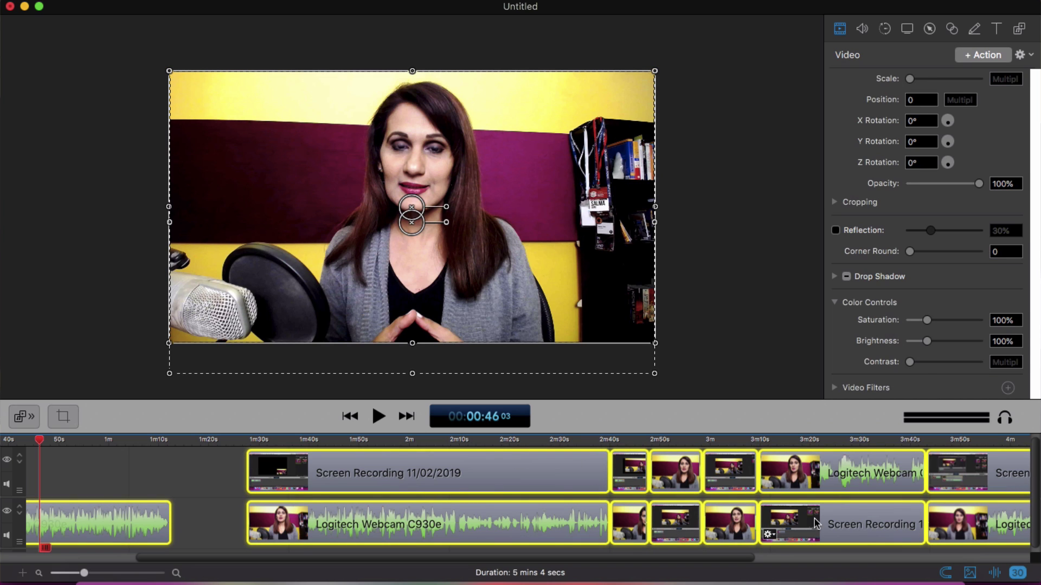
pyautogui.click(864, 30)
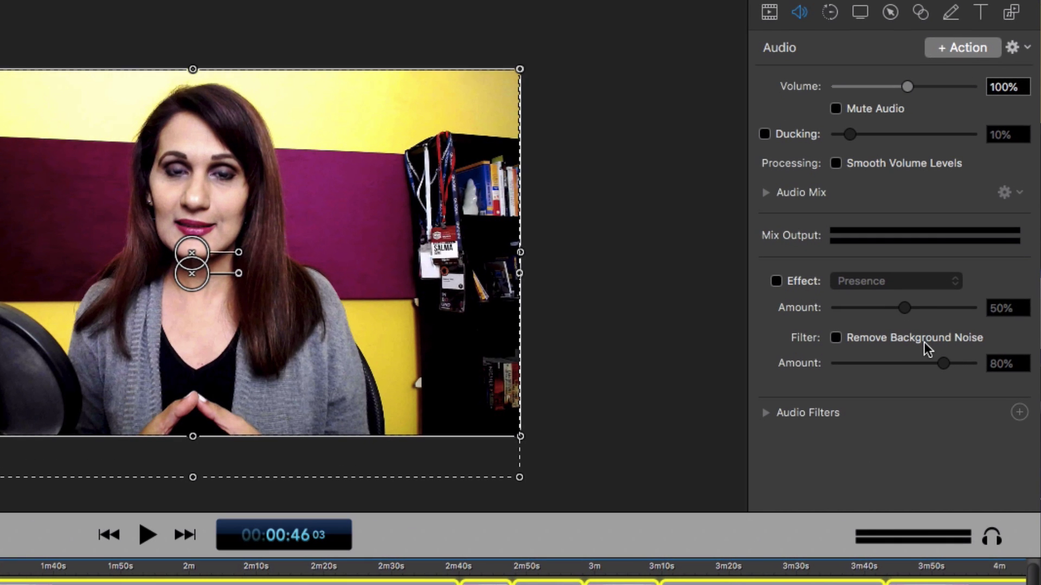
pyautogui.click(837, 339)
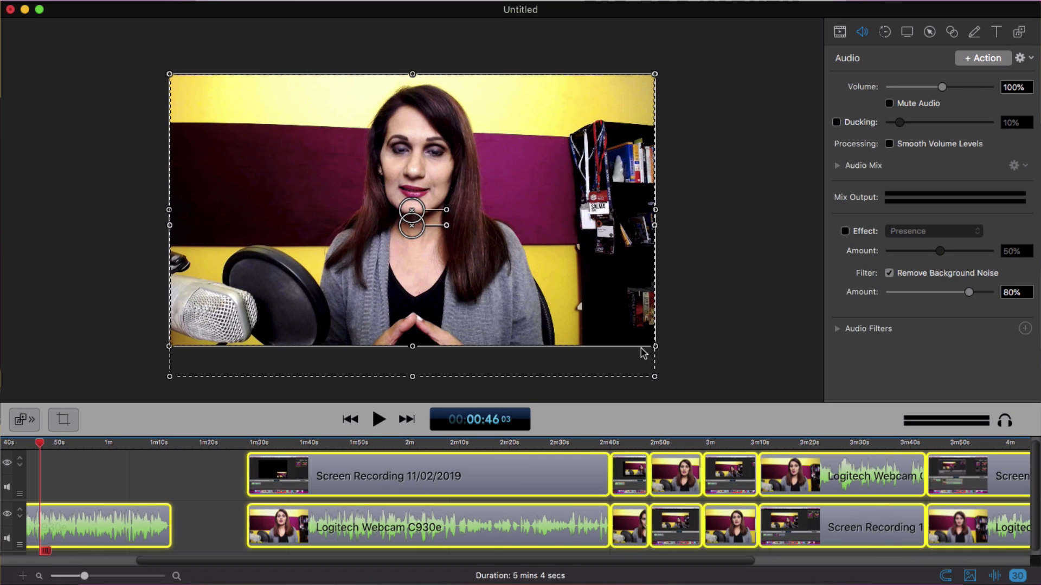
pyautogui.click(79, 451)
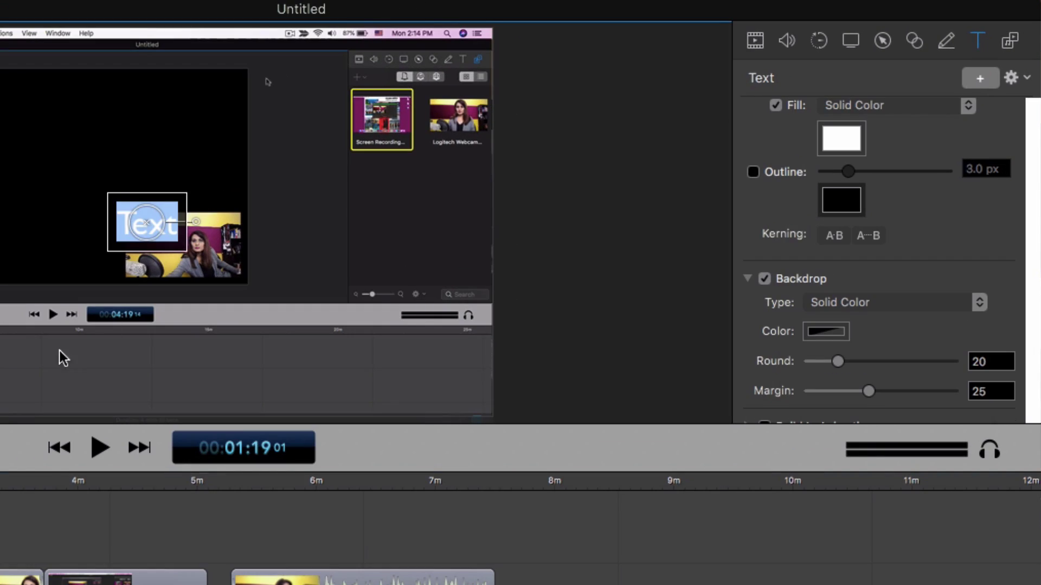
# Change the text box to 'Step 1: Adjust Screen Dimensions', fix the typo, and move it lower.
pyautogui.doubleClick(152, 227)
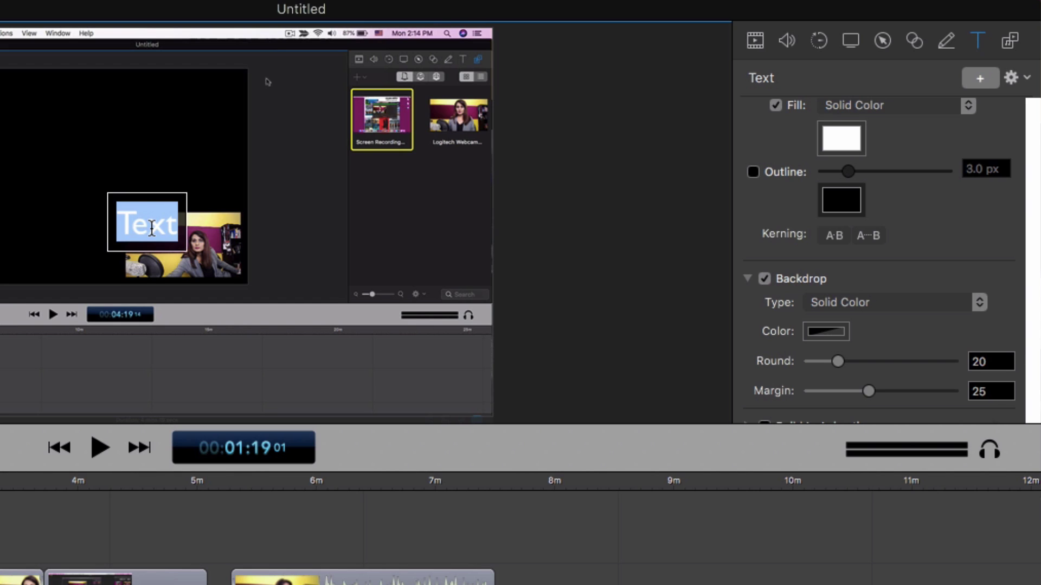
pyautogui.write('Step 1:')
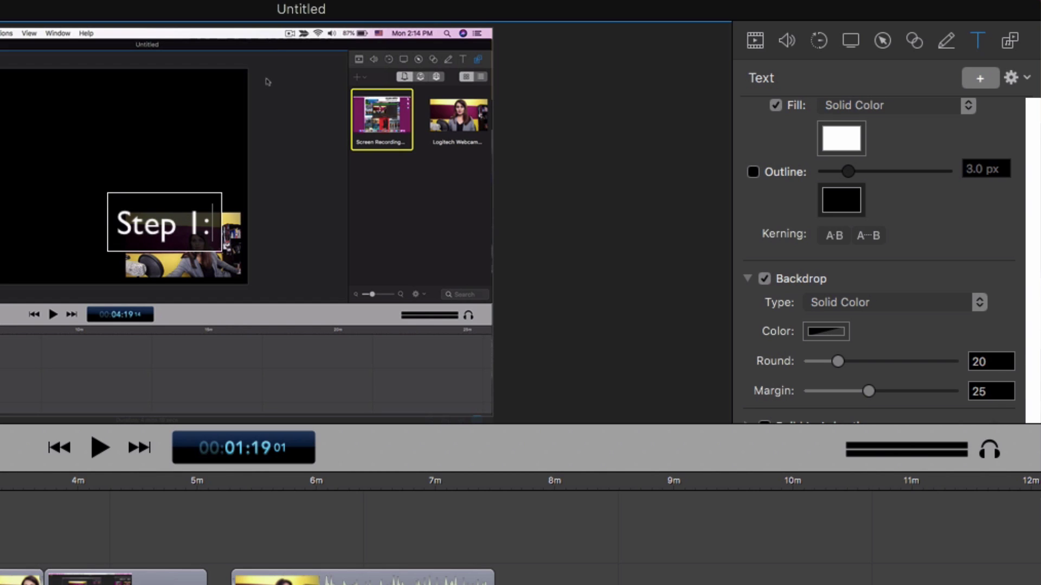
pyautogui.write('Adju')
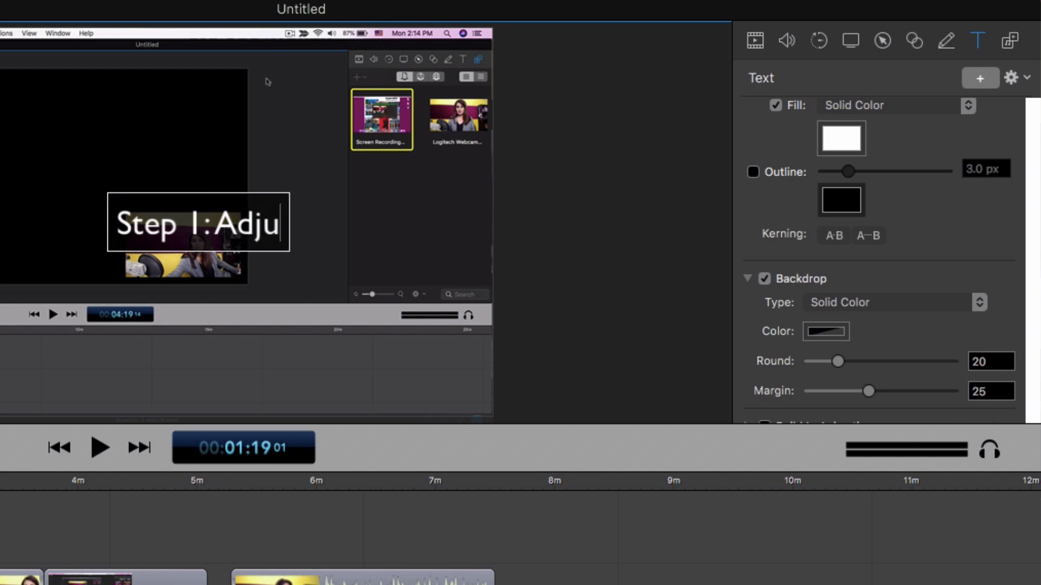
pyautogui.write('st Screen')
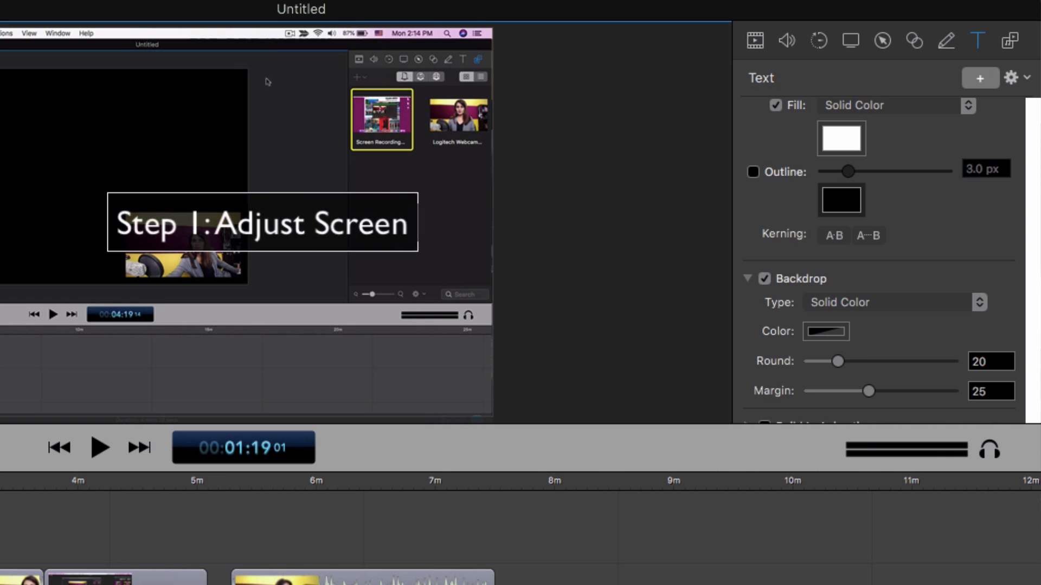
pyautogui.write(' DImensions')
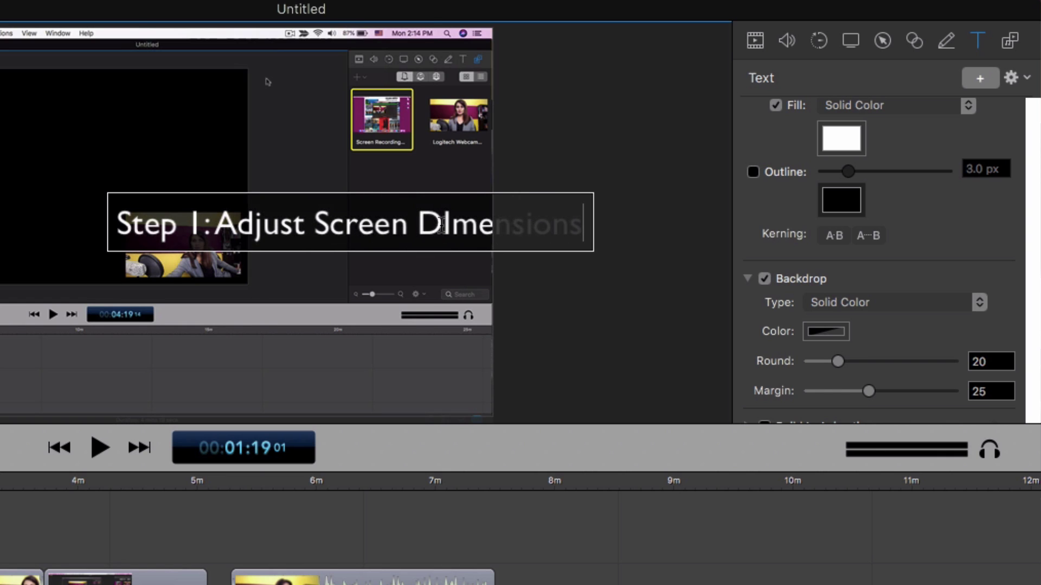
pyautogui.click(445, 222)
pyautogui.press('BackSpace')
pyautogui.write('i')
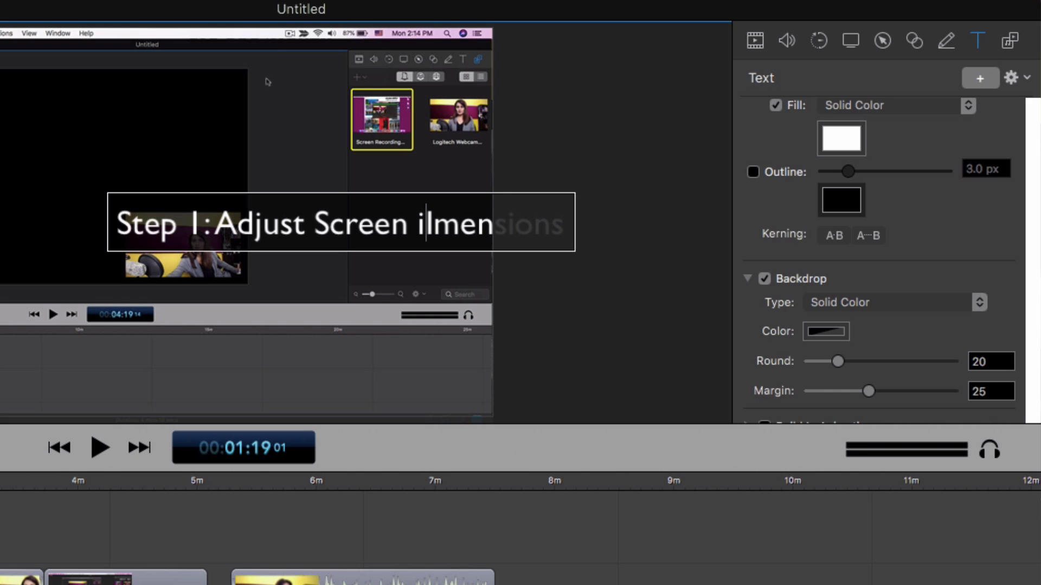
pyautogui.press('BackSpace')
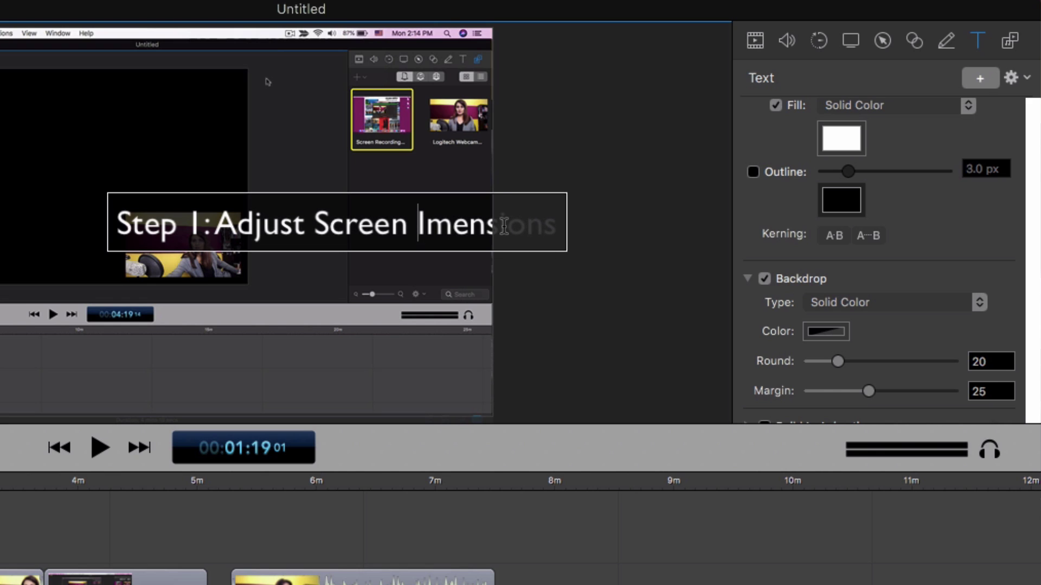
pyautogui.press('Delete')
pyautogui.write('Di')
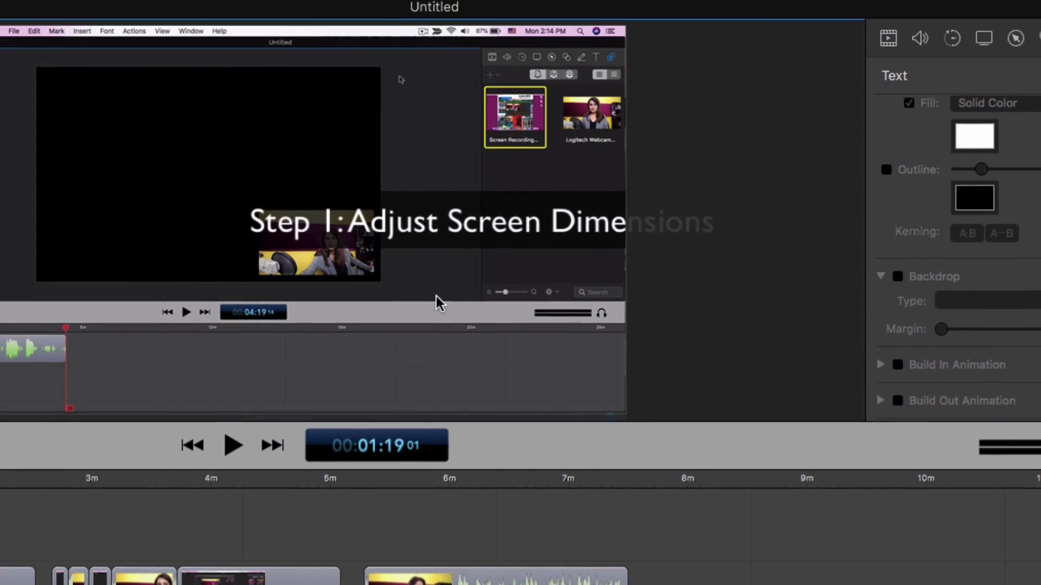
pyautogui.moveTo(305, 299); pyautogui.dragTo(233, 373)
pyautogui.moveTo(433, 369); pyautogui.dragTo(436, 371)
# Set the Step 1 caption font to Humanst521 Lt BT, keeping size 96.
pyautogui.tripleClick(438, 378)
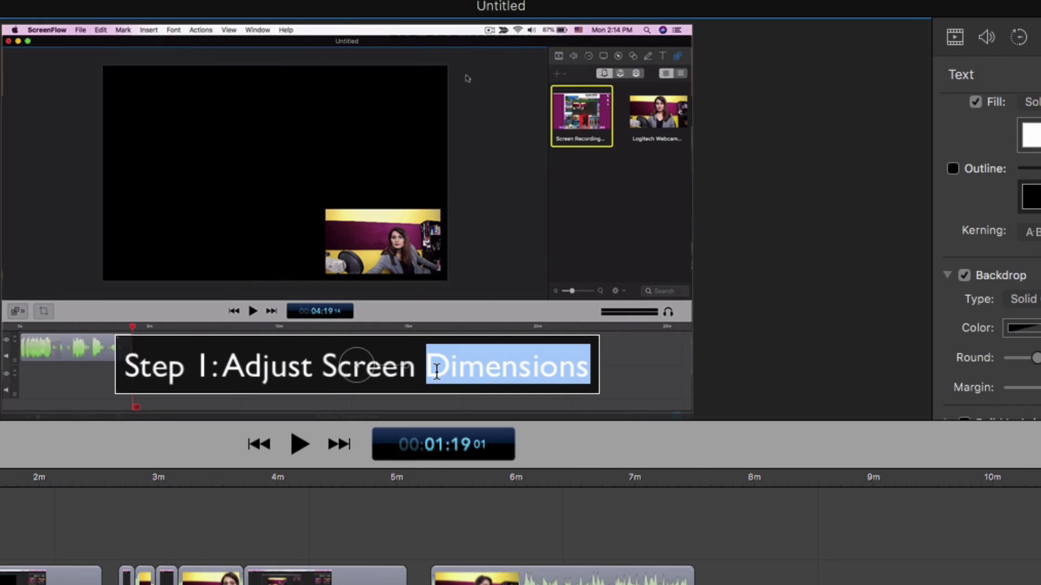
pyautogui.scroll(3, 886, 122)
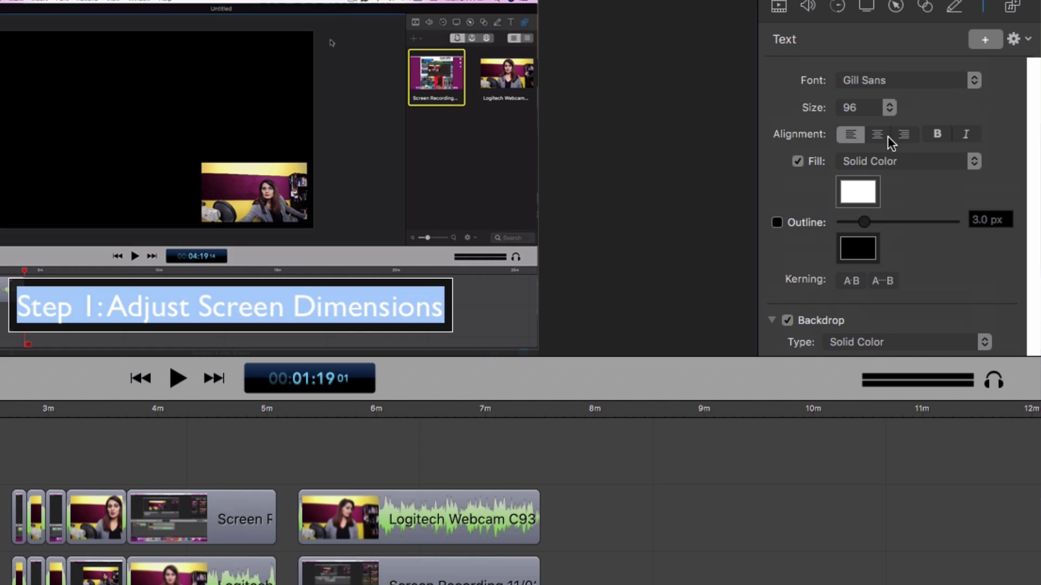
pyautogui.click(872, 111)
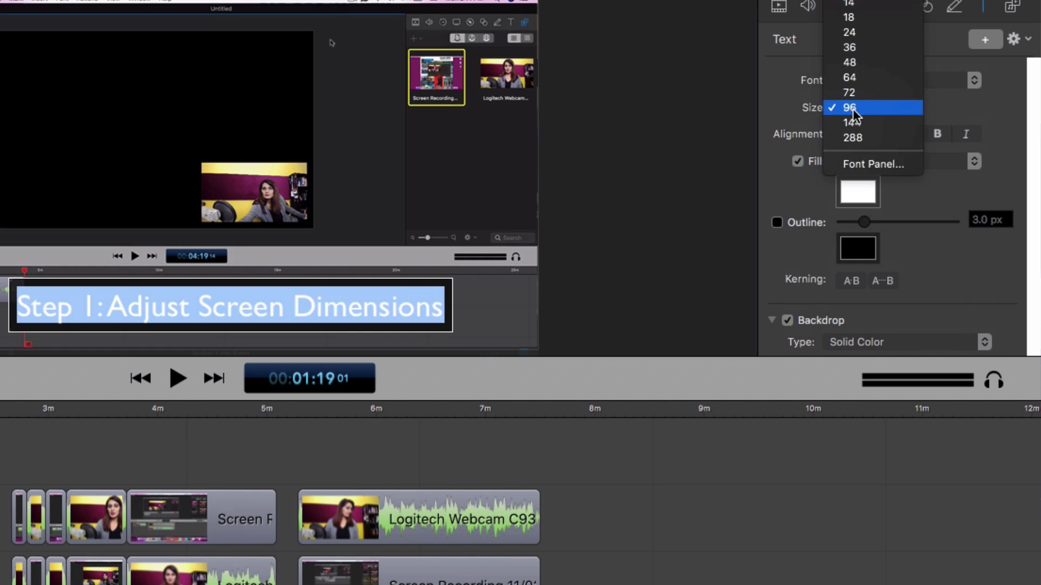
pyautogui.click(770, 102)
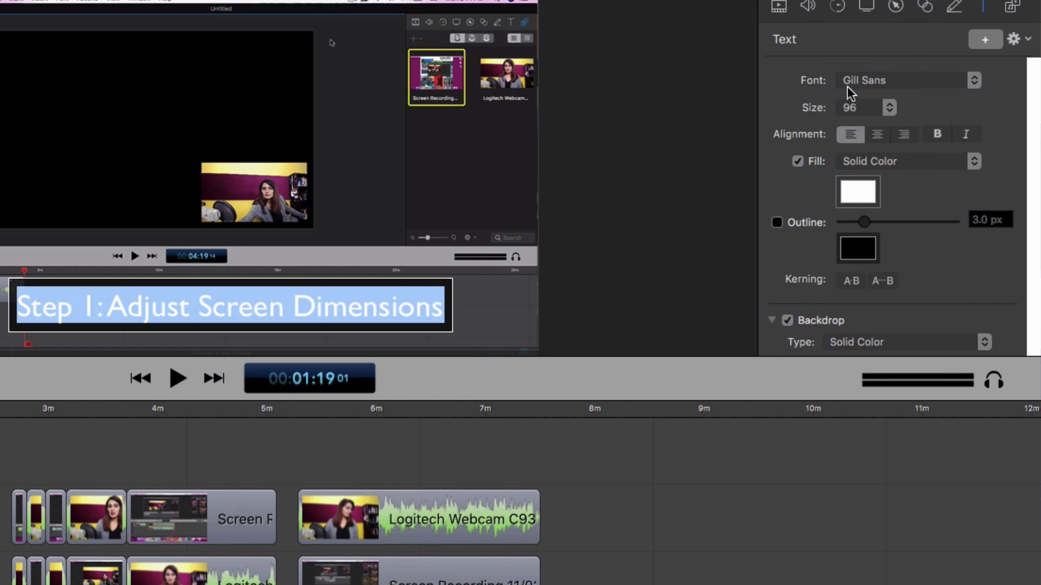
pyautogui.click(867, 82)
pyautogui.click(798, 129)
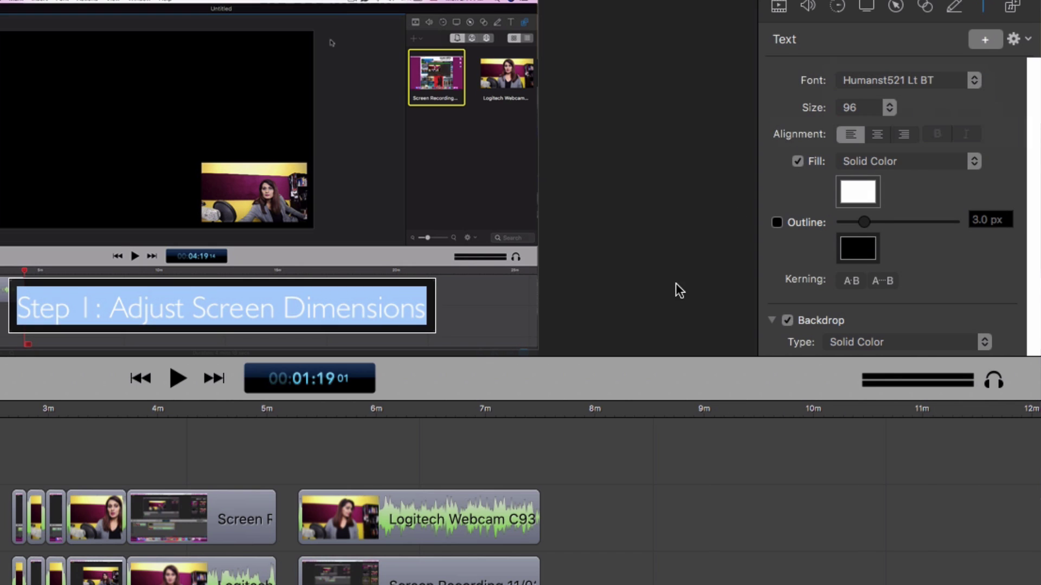
pyautogui.scroll(-5, 833, 292)
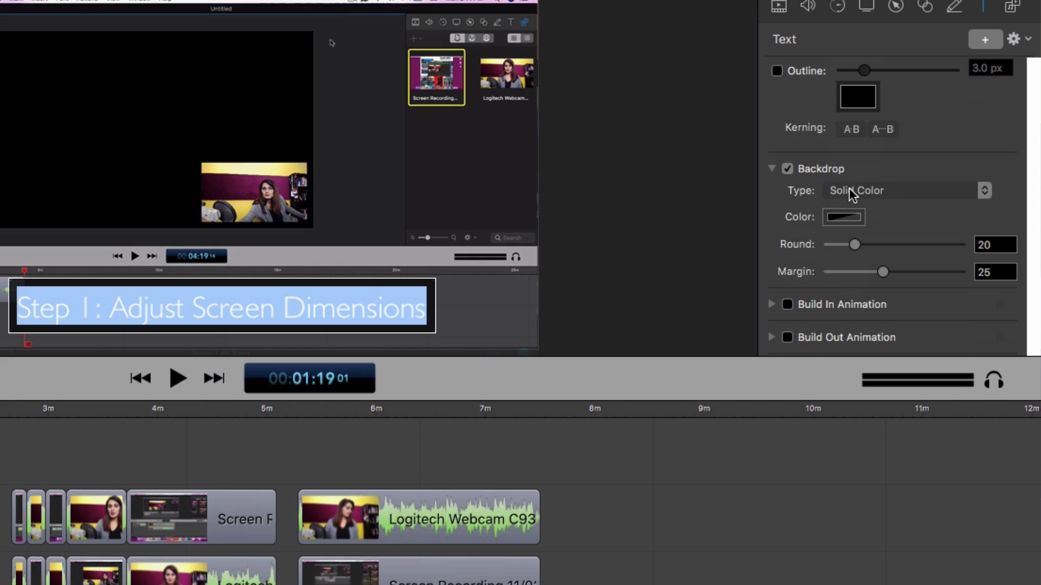
# Give the caption backdrop Round 0 and margin about 10, and centre the text.
pyautogui.moveTo(853, 245); pyautogui.dragTo(826, 252)
pyautogui.moveTo(884, 274); pyautogui.dragTo(848, 274)
pyautogui.click(547, 308)
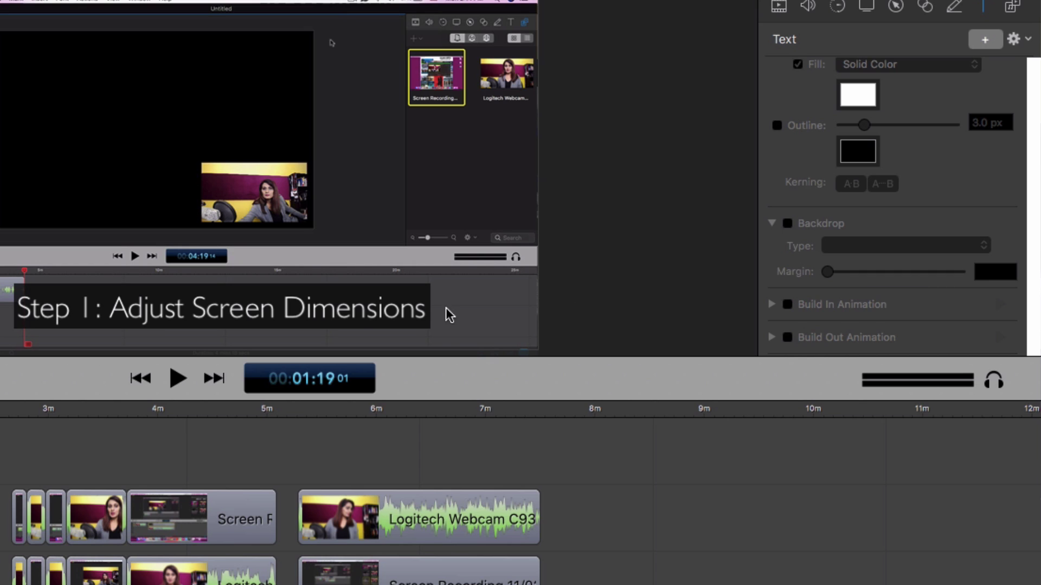
pyautogui.click(366, 308)
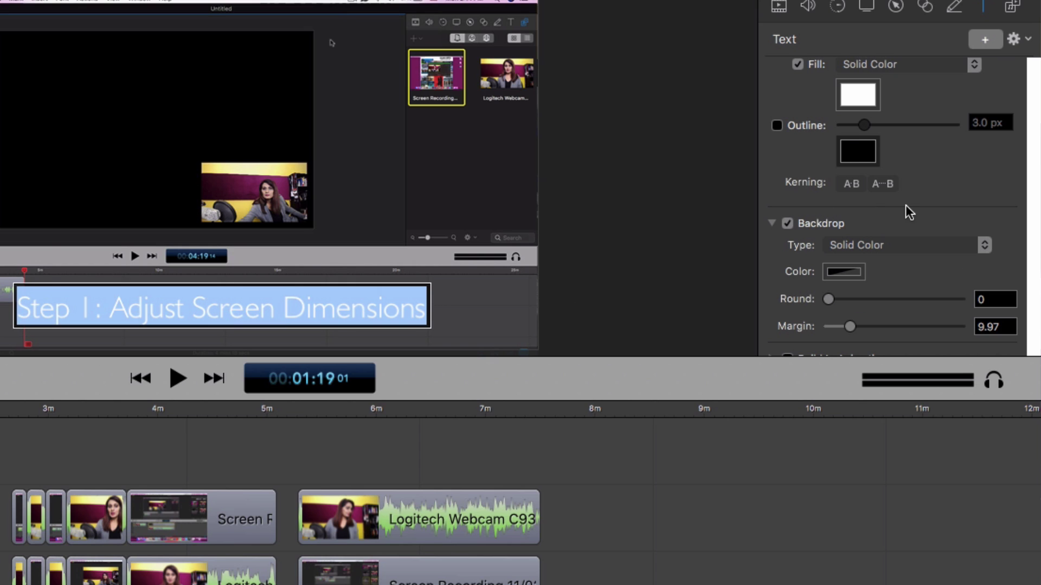
pyautogui.scroll(4, 905, 205)
pyautogui.click(878, 135)
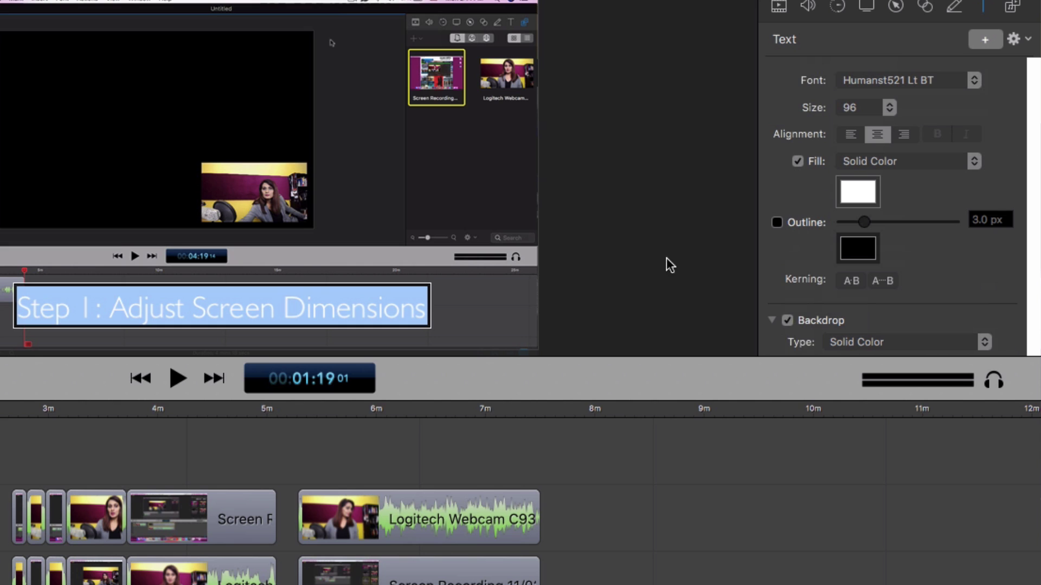
pyautogui.press('Escape')
# Widen the caption box across the frame width and move the playhead to about 2m40.
pyautogui.moveTo(424, 307); pyautogui.dragTo(539, 303)
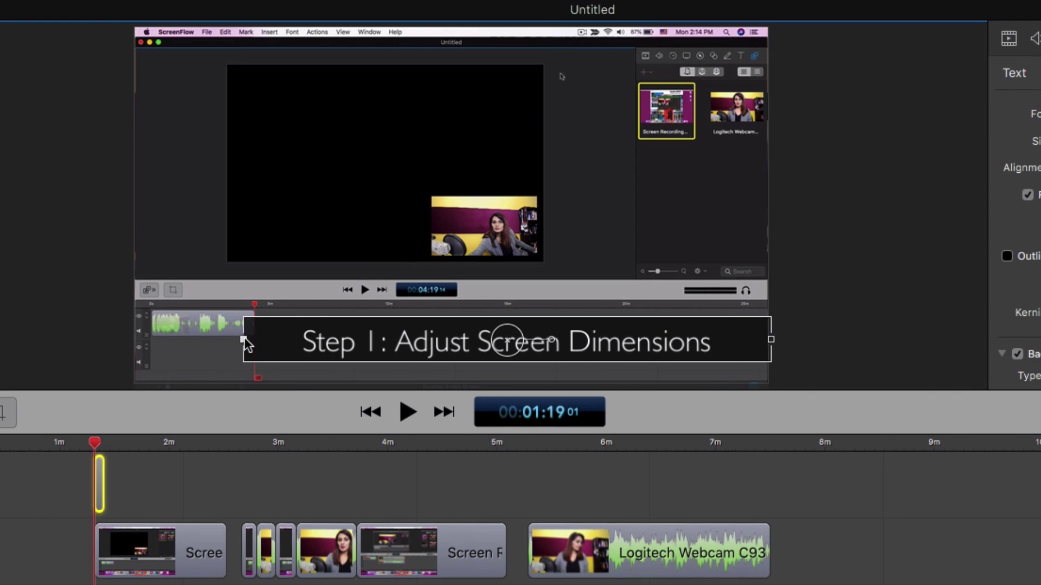
pyautogui.moveTo(244, 341); pyautogui.dragTo(135, 339)
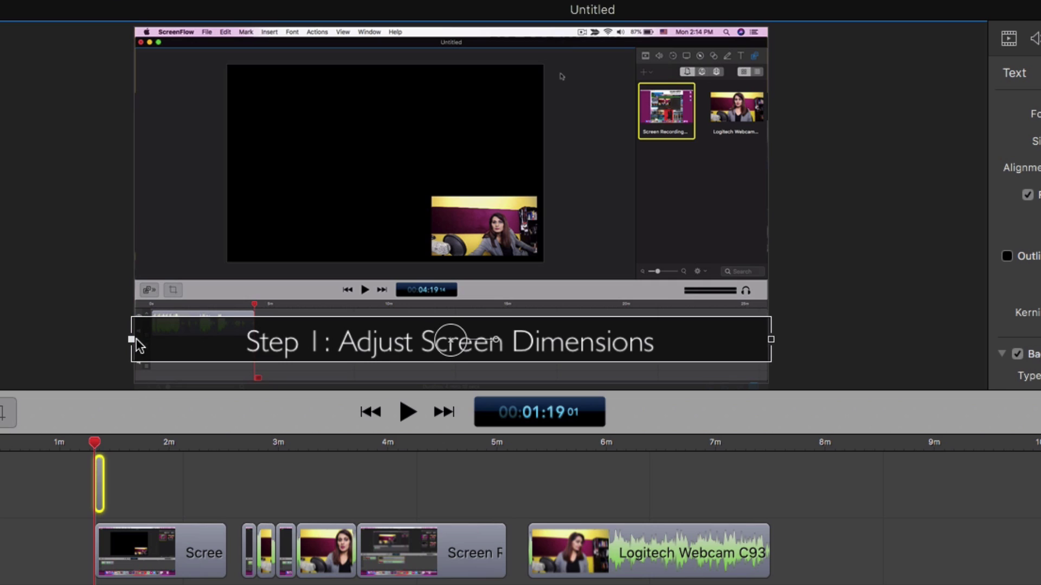
pyautogui.click(100, 473)
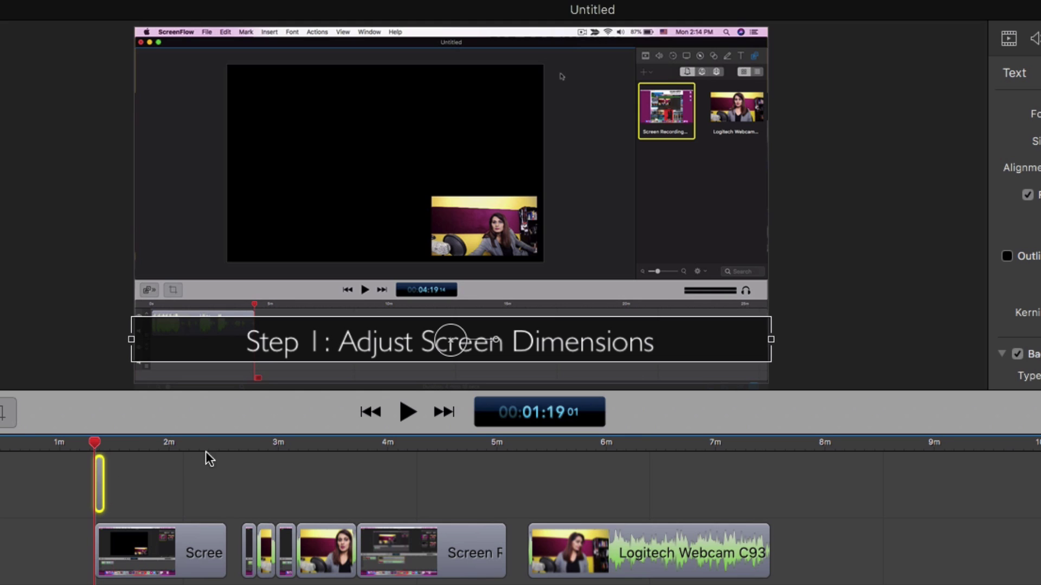
pyautogui.click(239, 446)
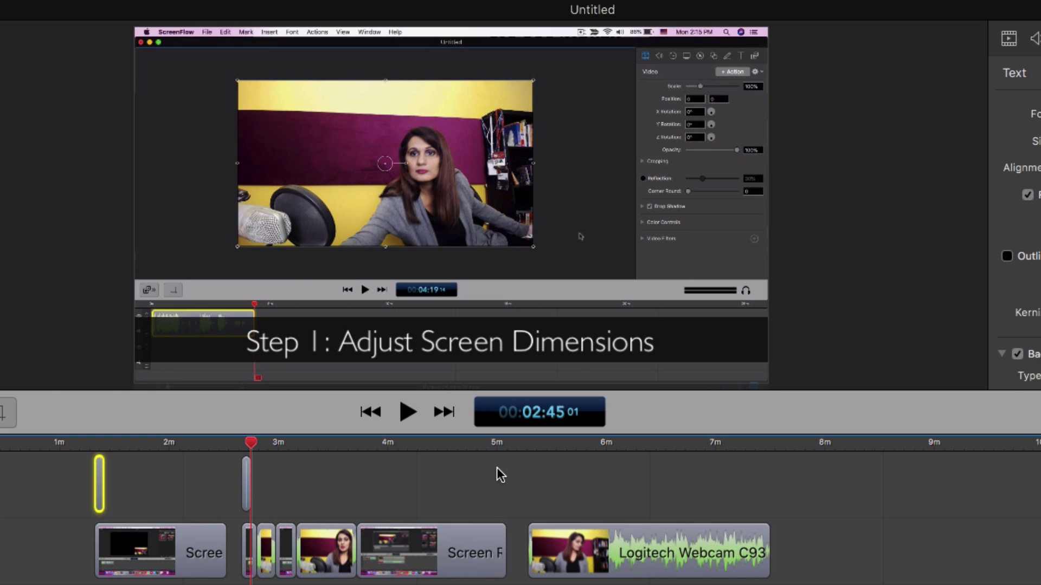
# Replace the pasted caption's text with 'Step 2: Make a Content Edit'.
pyautogui.click(315, 344)
pyautogui.doubleClick(315, 344)
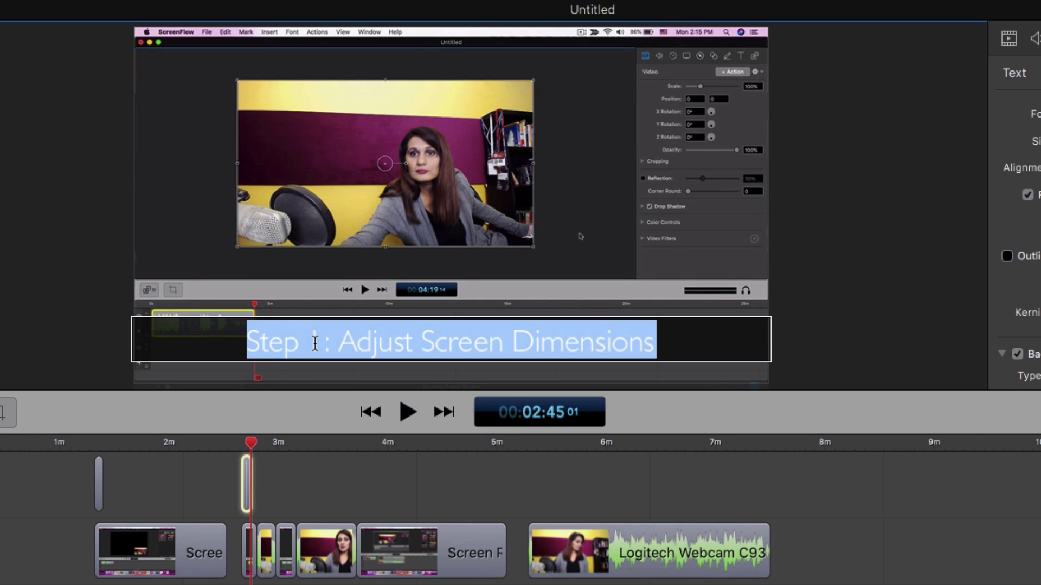
pyautogui.write('Step 2:')
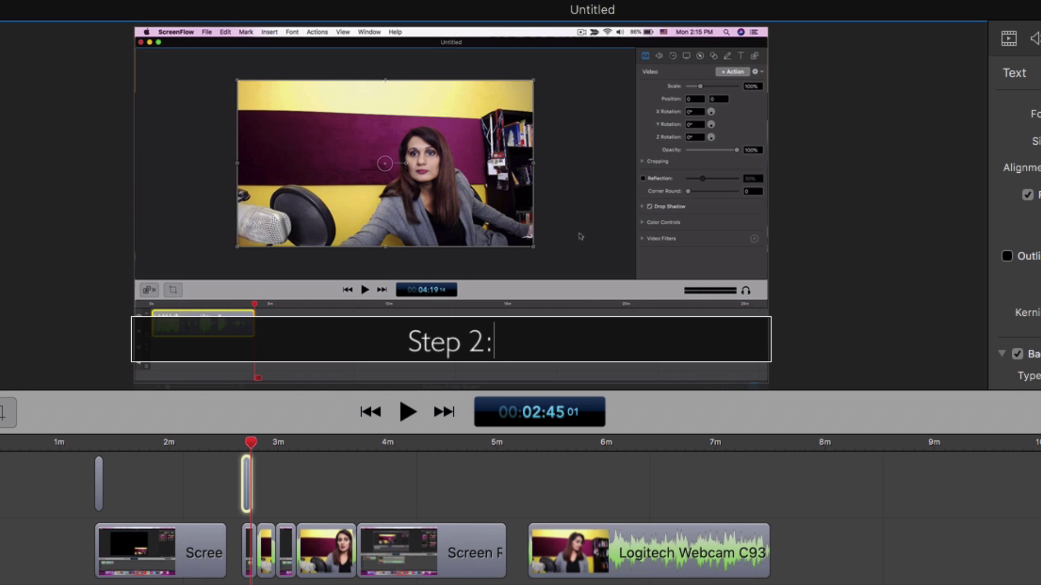
pyautogui.write(' Make a Con')
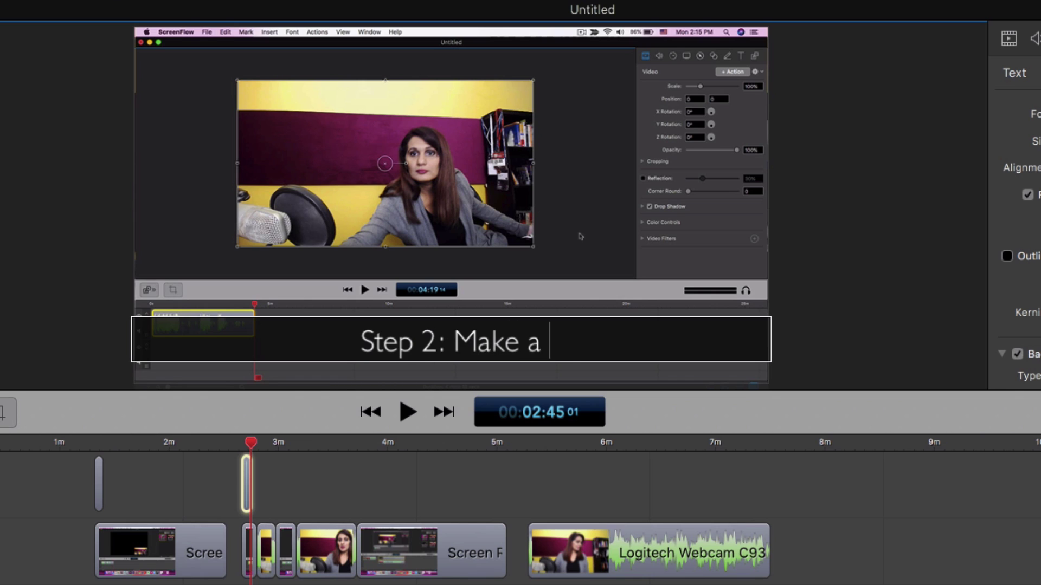
pyautogui.write('tent Edit')
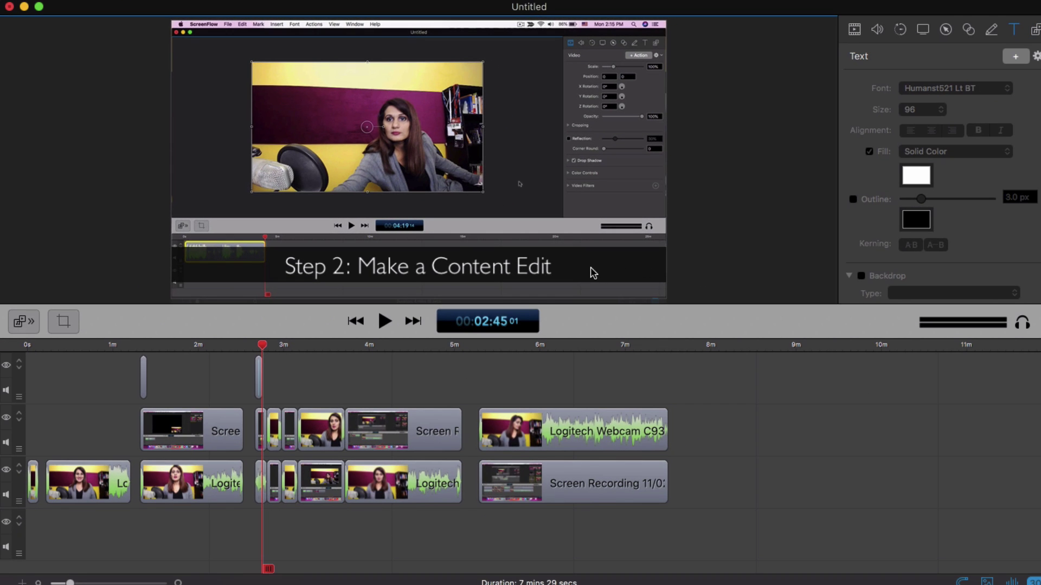
# Give the Step 2 caption a Plum backdrop colour, darkened on the colour wheel.
pyautogui.click(592, 272)
pyautogui.click(580, 268)
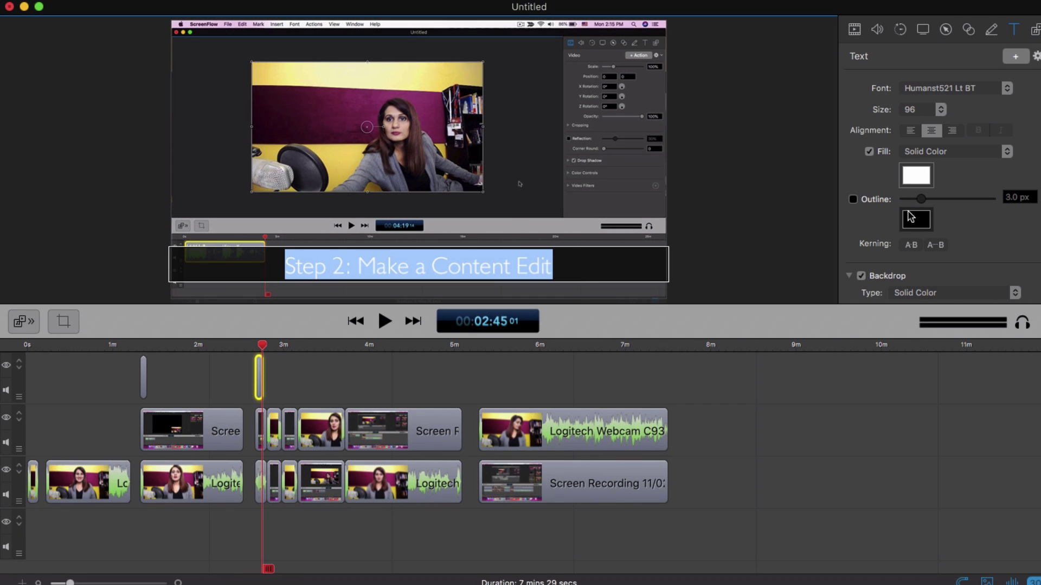
pyautogui.scroll(-5, 940, 246)
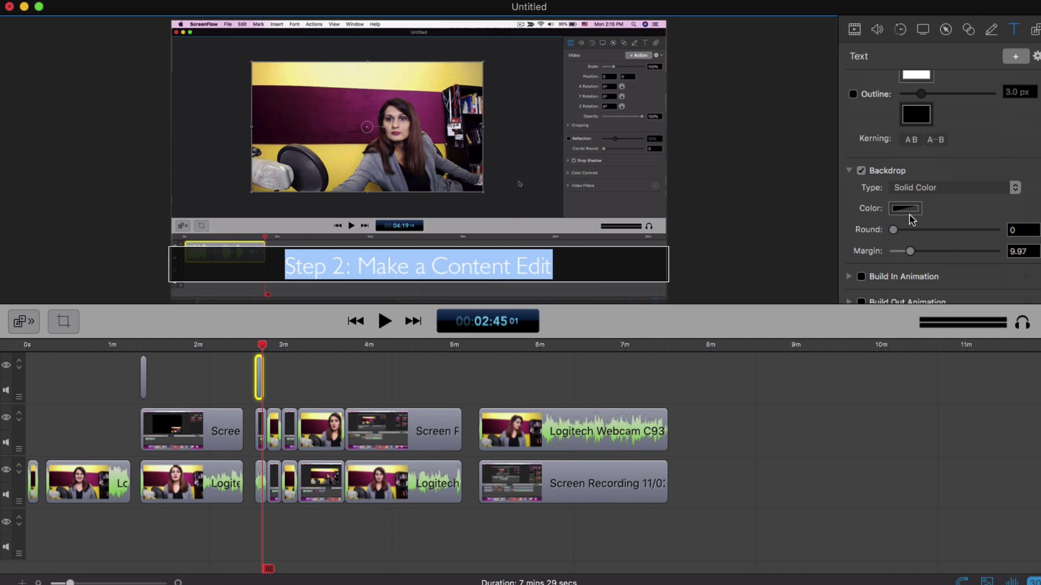
pyautogui.click(908, 208)
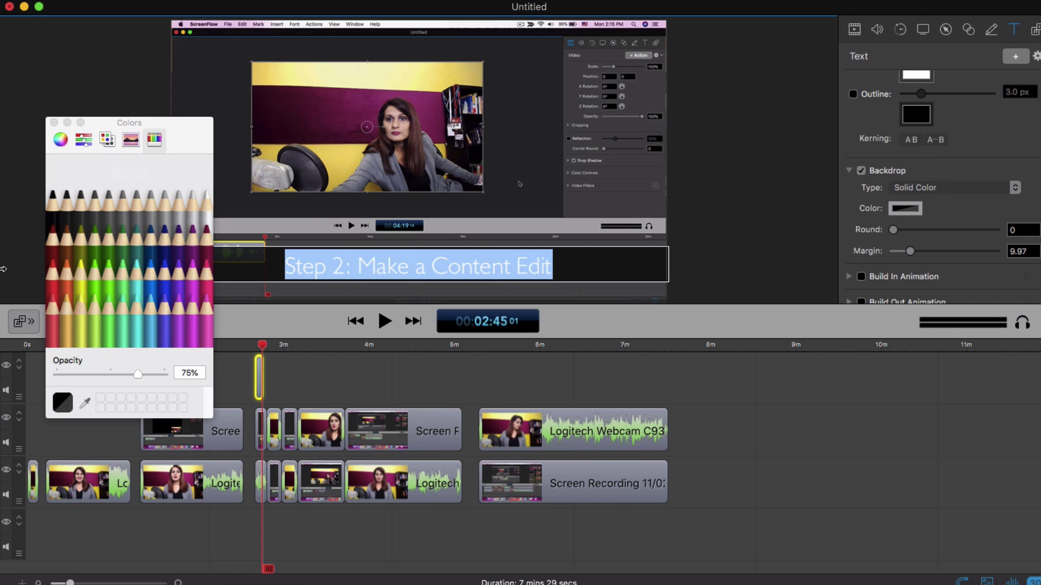
pyautogui.click(191, 242)
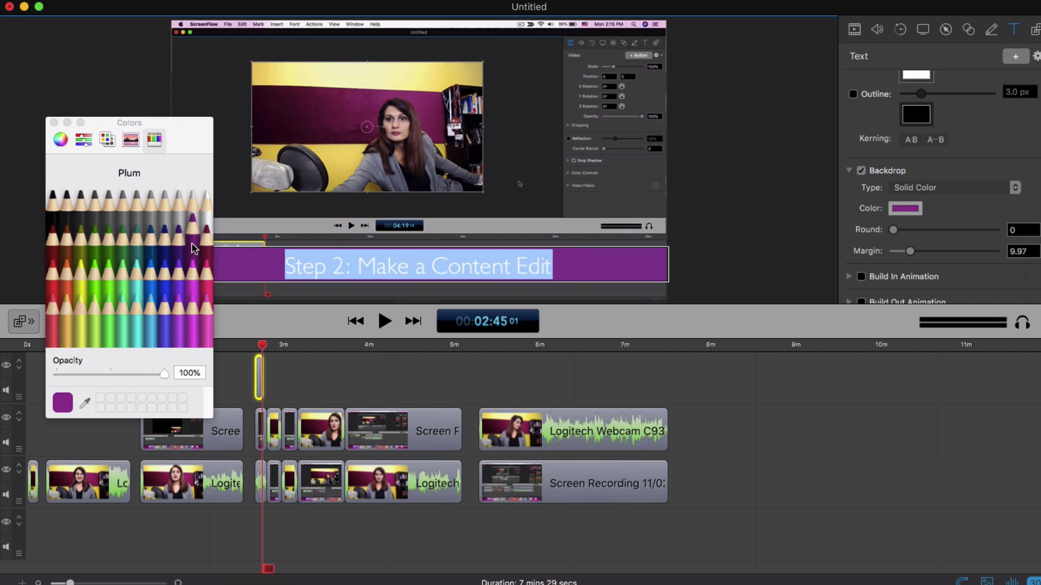
pyautogui.click(61, 141)
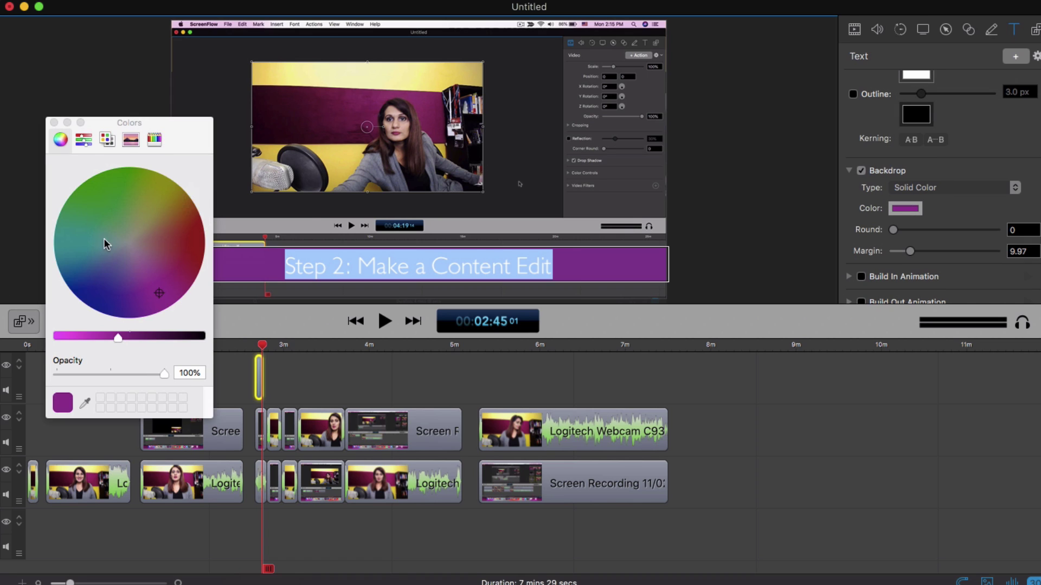
pyautogui.click(153, 139)
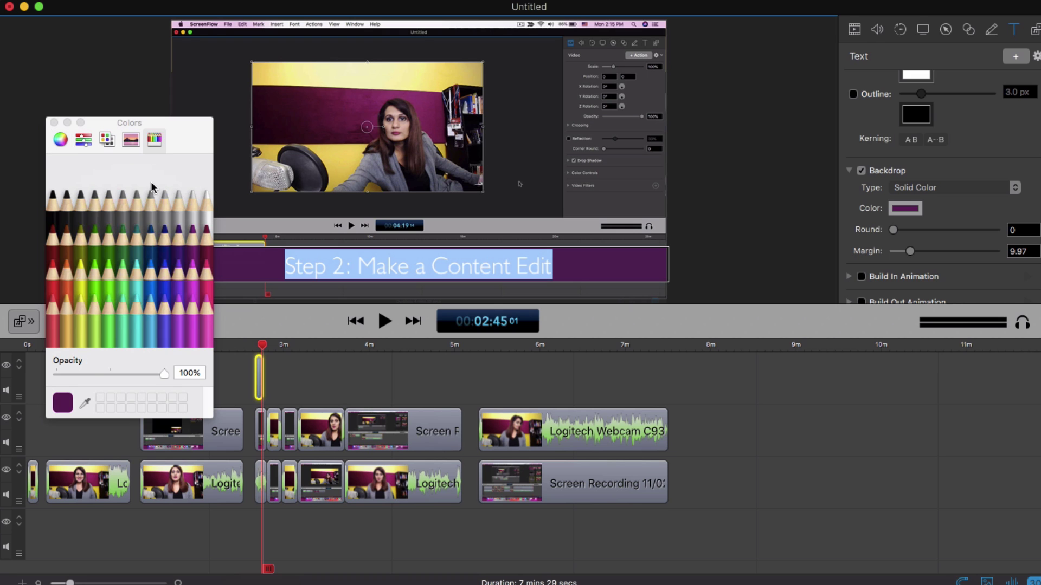
pyautogui.click(61, 142)
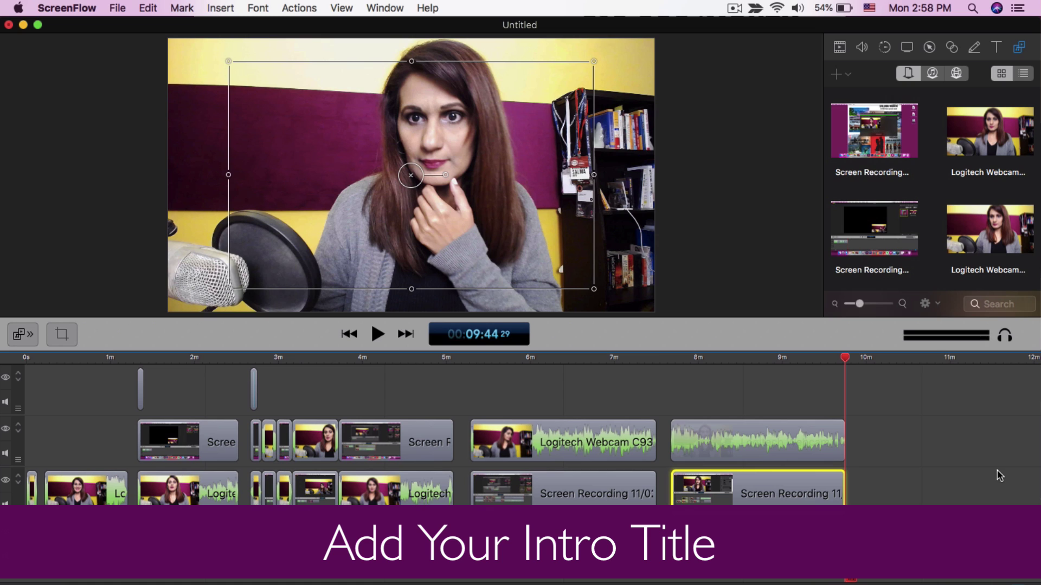
# Import title animation.mp4 from the BTM Videos folder into the project.
pyautogui.moveTo(38, 359); pyautogui.dragTo(37, 359)
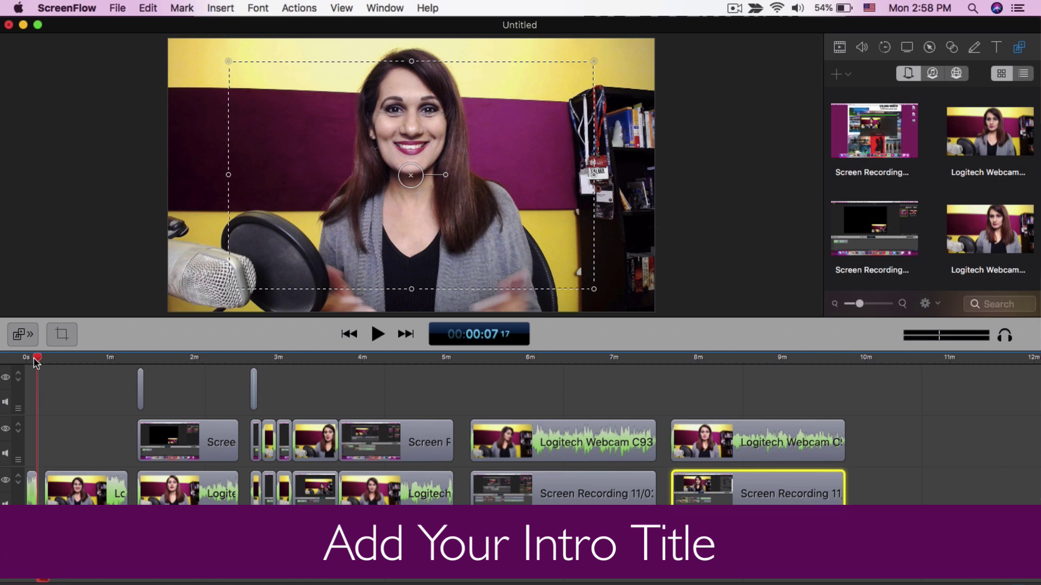
pyautogui.click(220, 8)
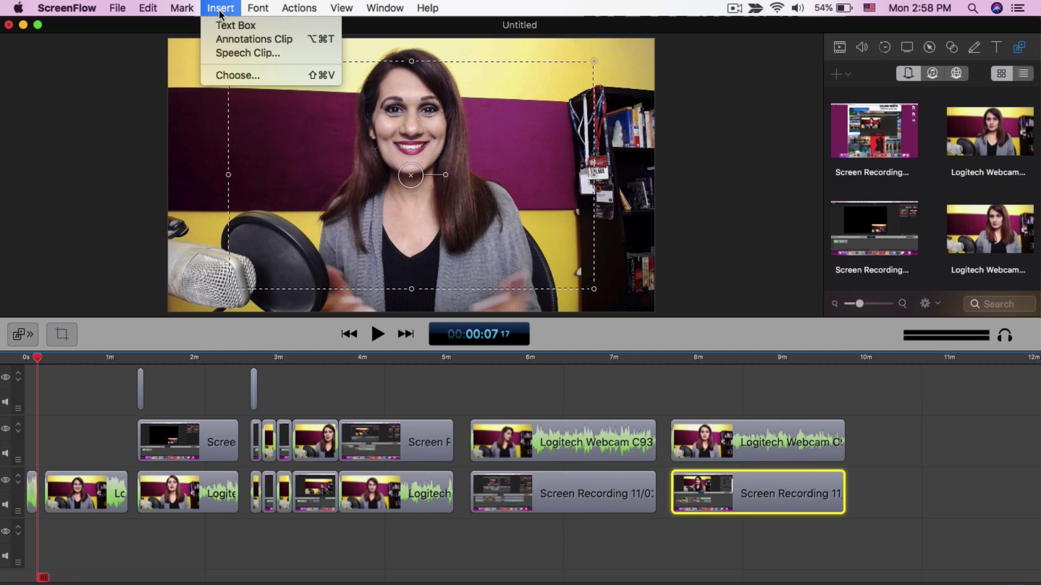
pyautogui.click(229, 76)
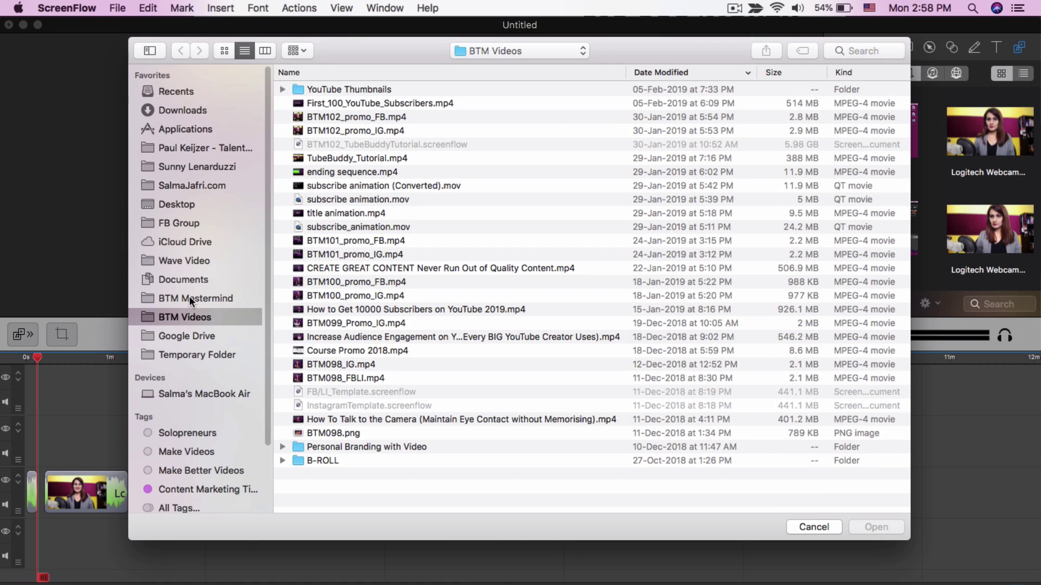
pyautogui.click(190, 296)
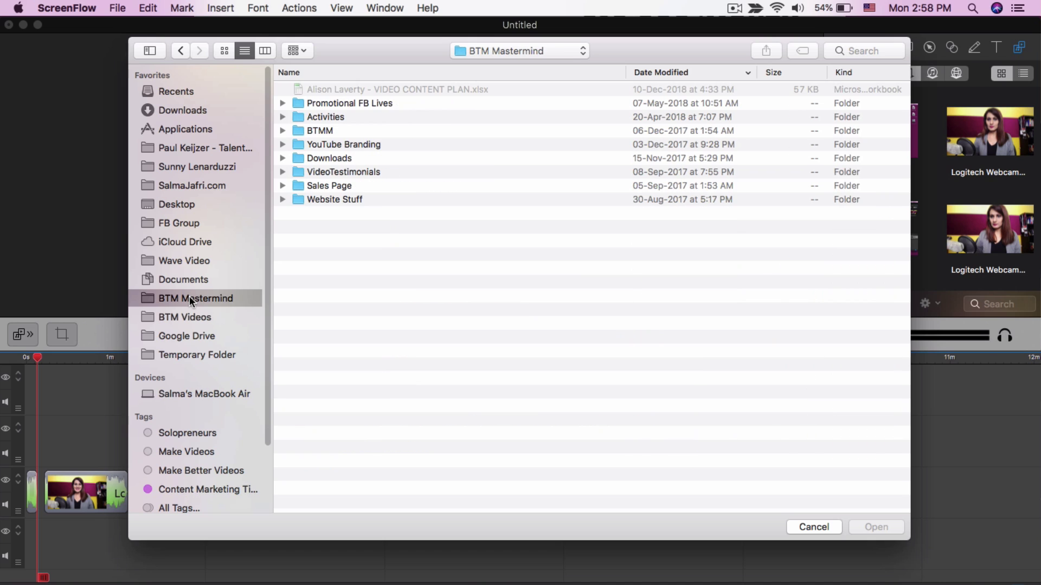
pyautogui.click(188, 316)
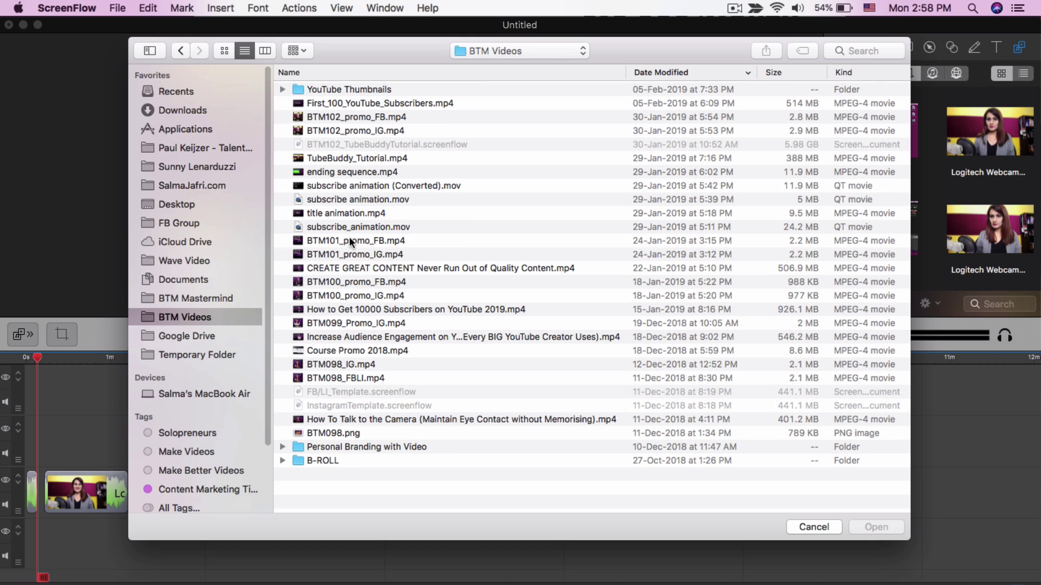
pyautogui.click(347, 213)
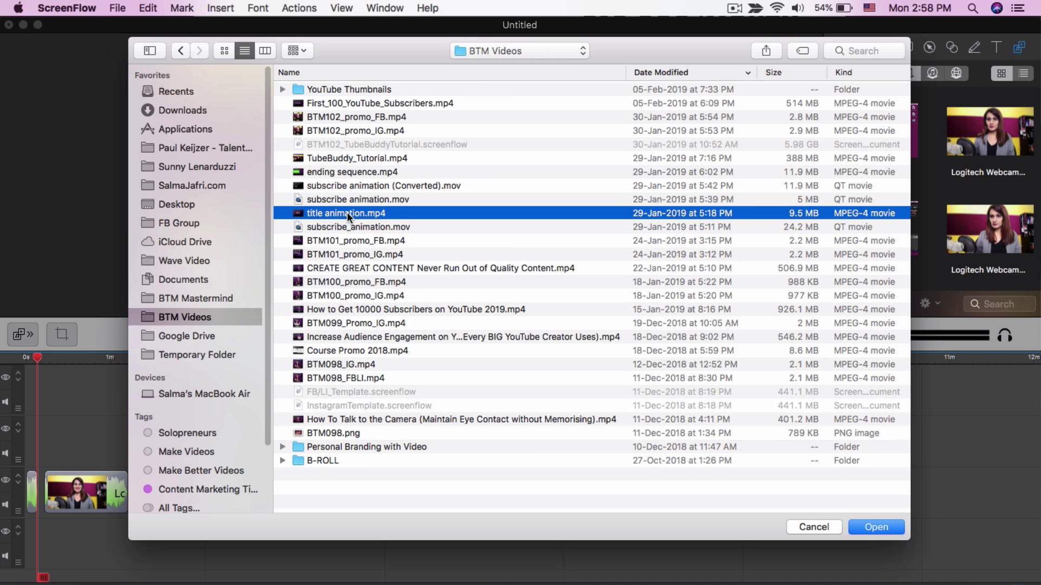
pyautogui.doubleClick(347, 213)
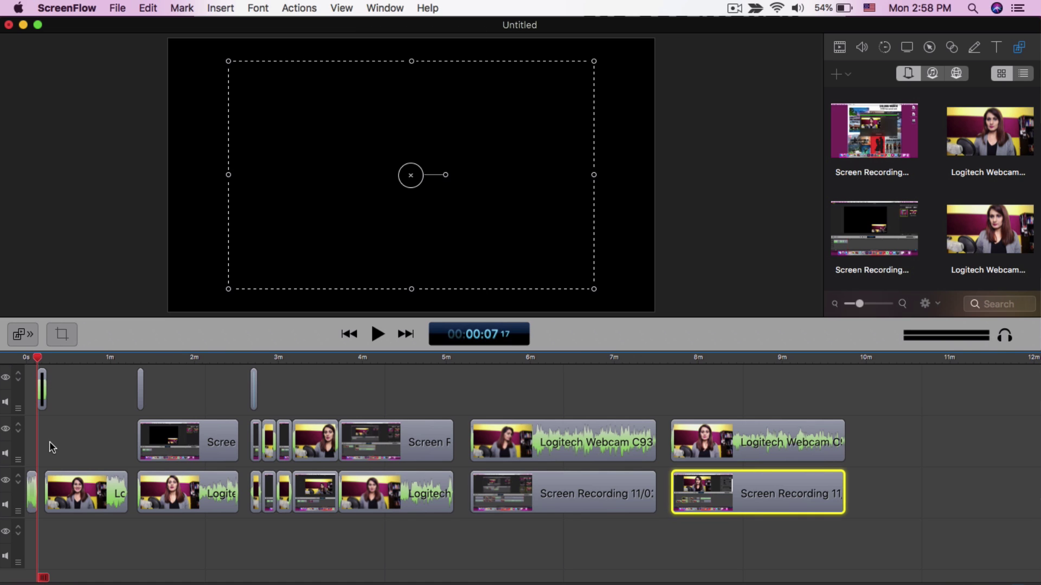
# Drop the title clip into the webcam track at about 7 seconds and shift the next webcam clip.
pyautogui.scroll(10, 50, 441)
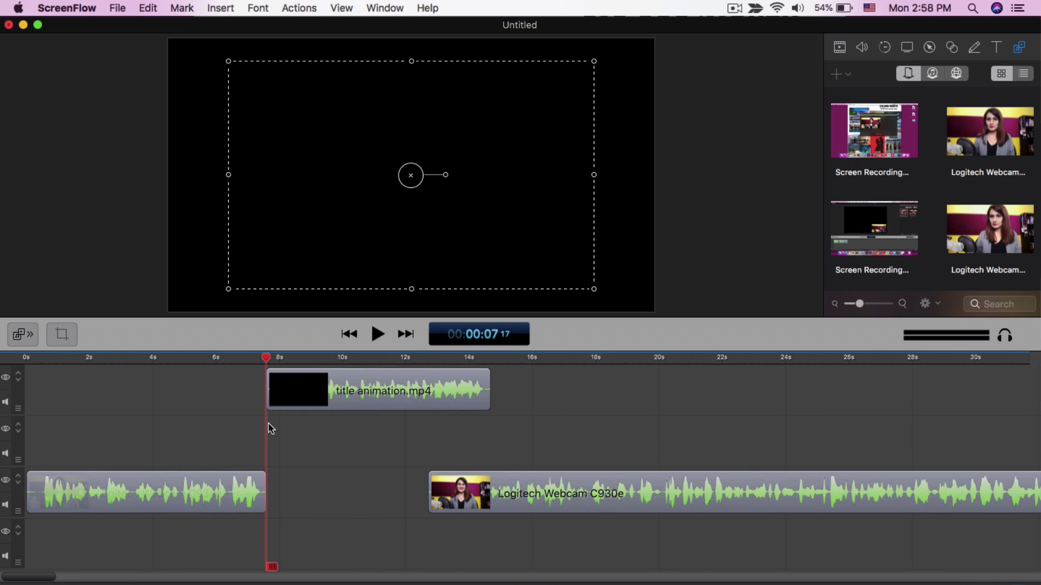
pyautogui.moveTo(302, 397); pyautogui.dragTo(292, 480)
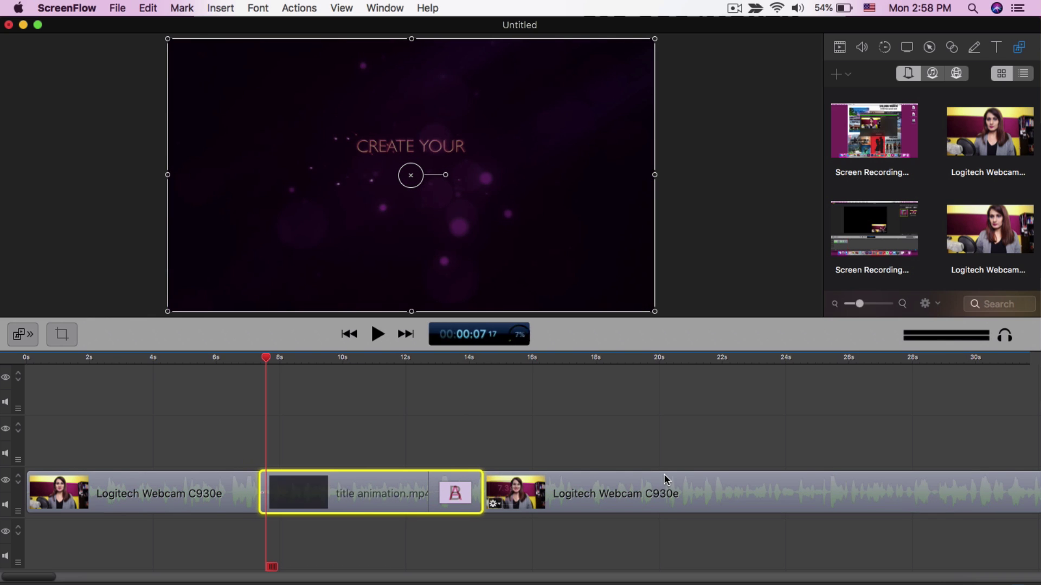
pyautogui.click(673, 489)
pyautogui.moveTo(674, 489); pyautogui.dragTo(698, 490)
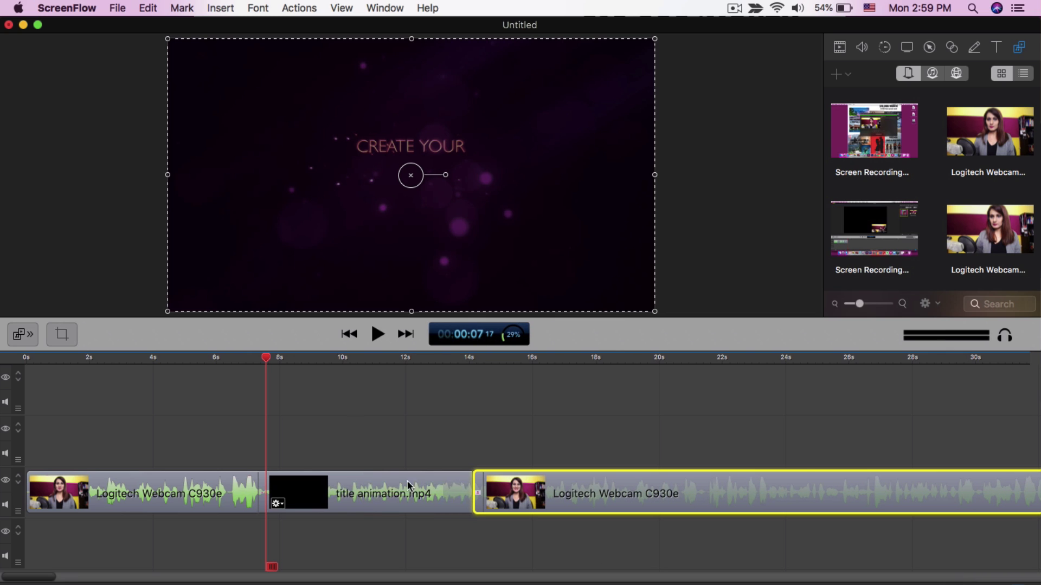
# Close the gap so the webcam clip meets the title, previewing both cuts.
pyautogui.click(239, 358)
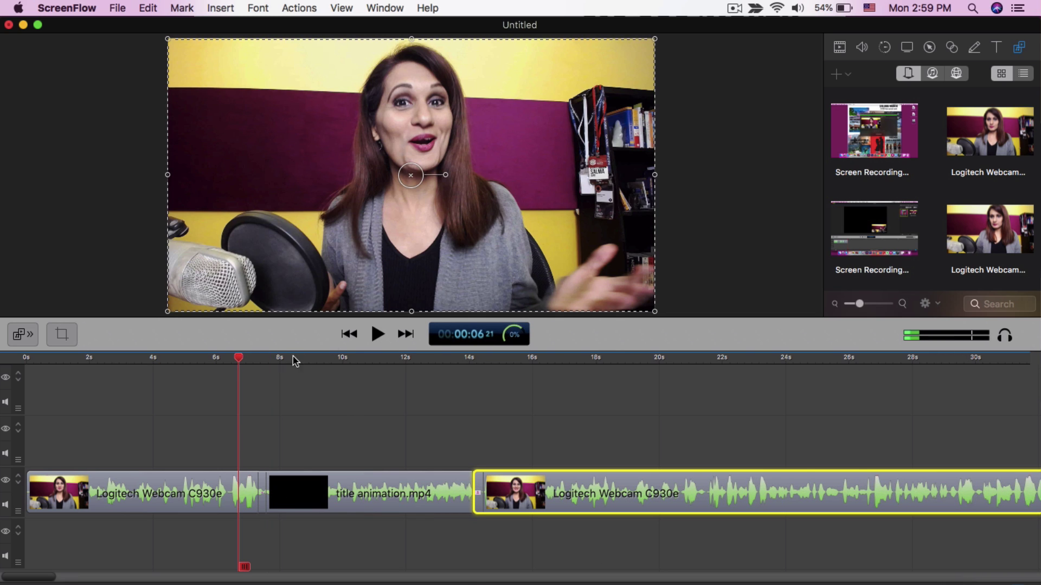
pyautogui.press('space')
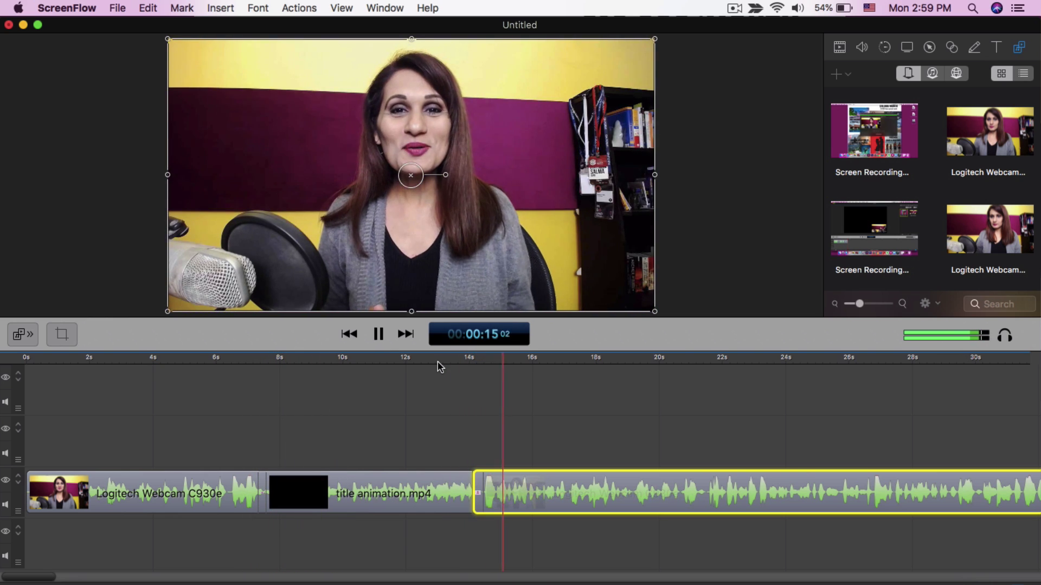
pyautogui.click(379, 333)
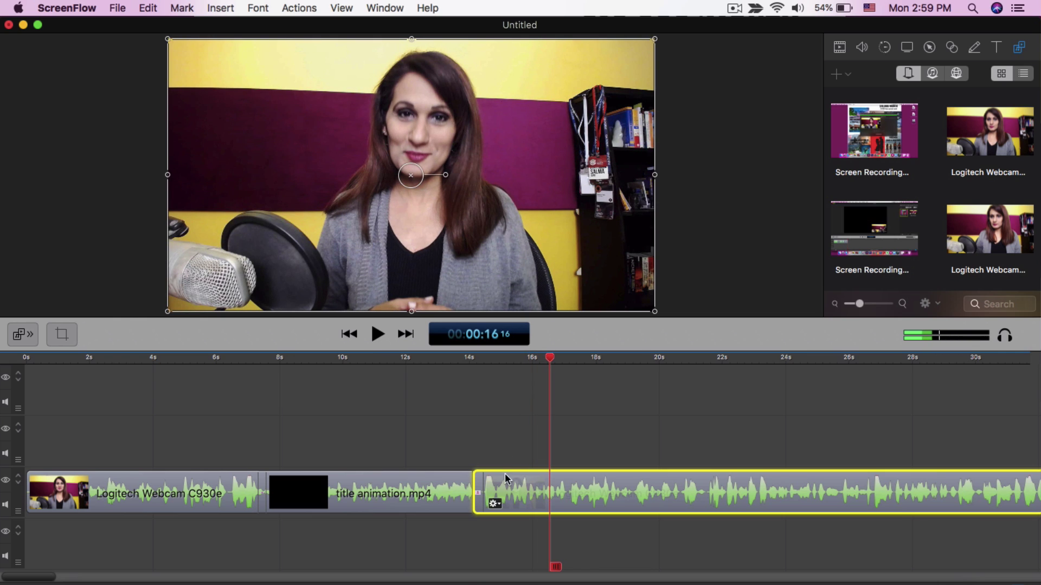
pyautogui.moveTo(510, 486); pyautogui.dragTo(501, 485)
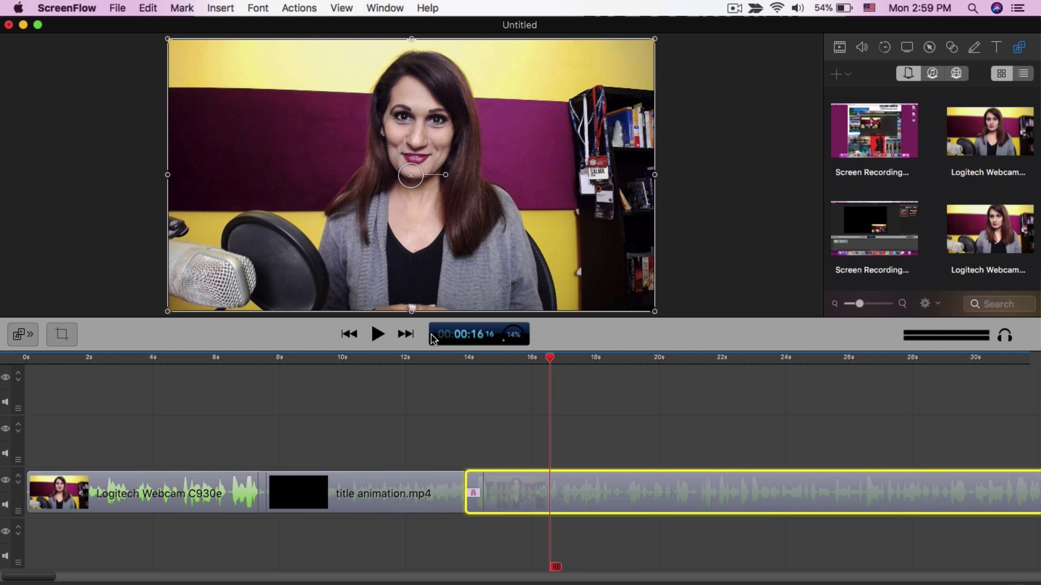
pyautogui.click(447, 359)
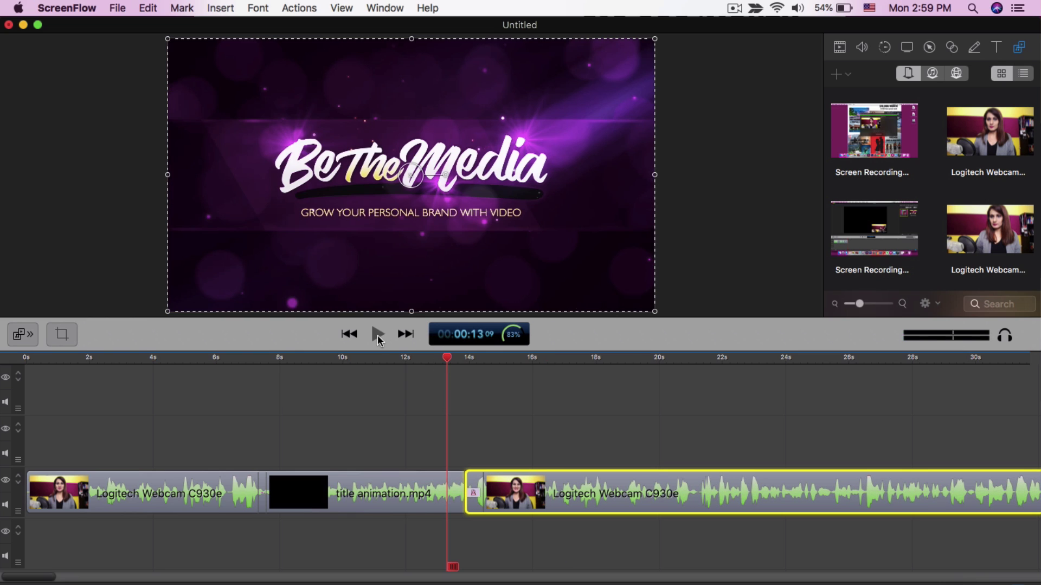
pyautogui.click(377, 335)
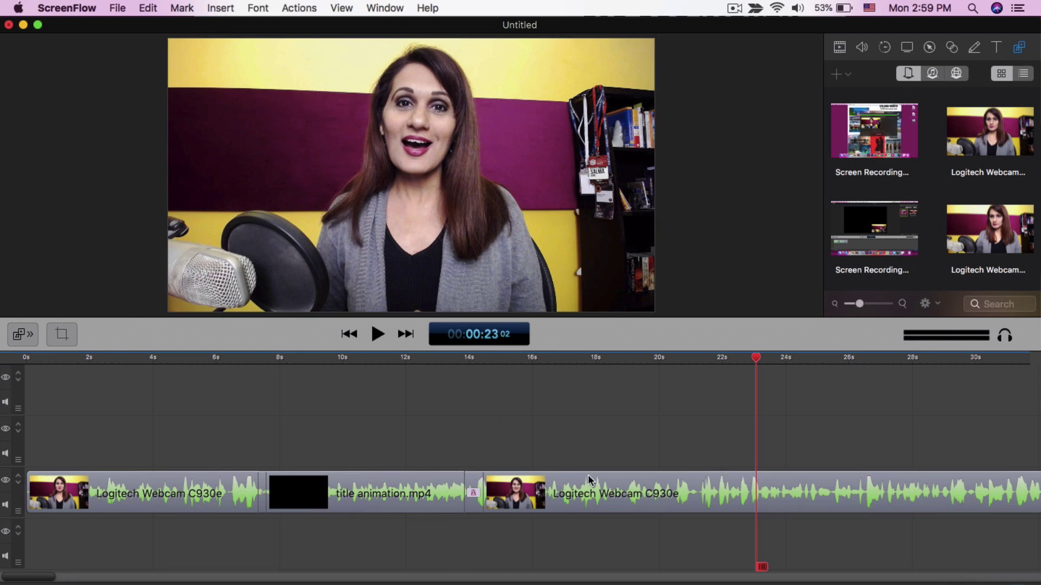
# Import subscribe animation (Converted).mov into the timeline.
pyautogui.click(219, 8)
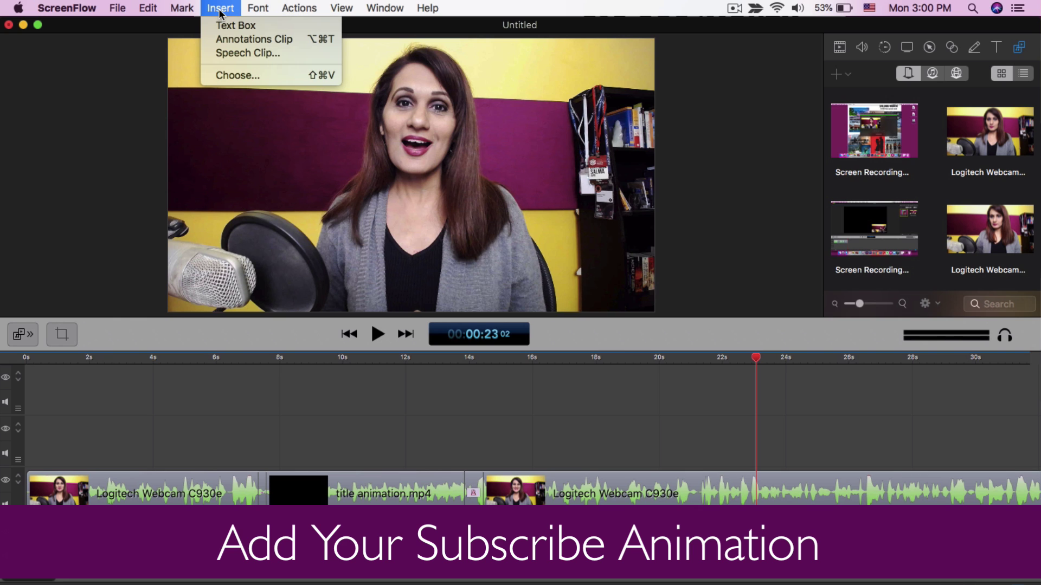
pyautogui.click(223, 76)
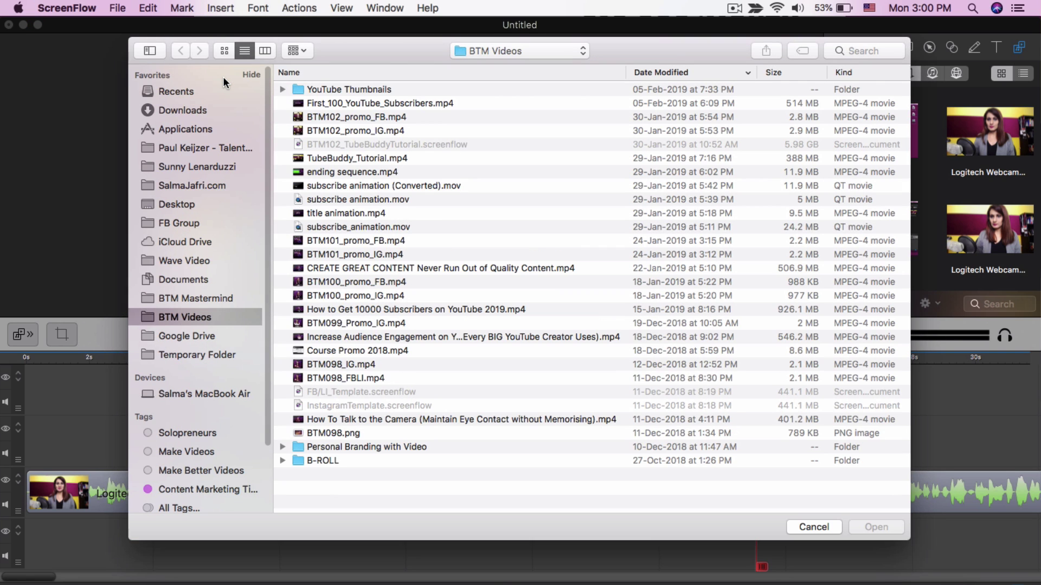
pyautogui.click(355, 184)
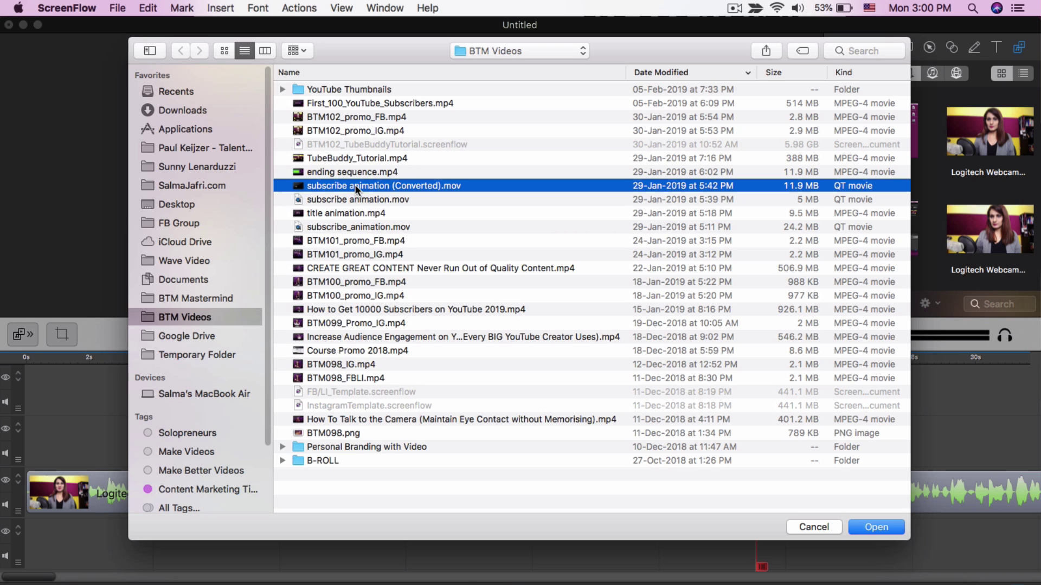
pyautogui.doubleClick(354, 184)
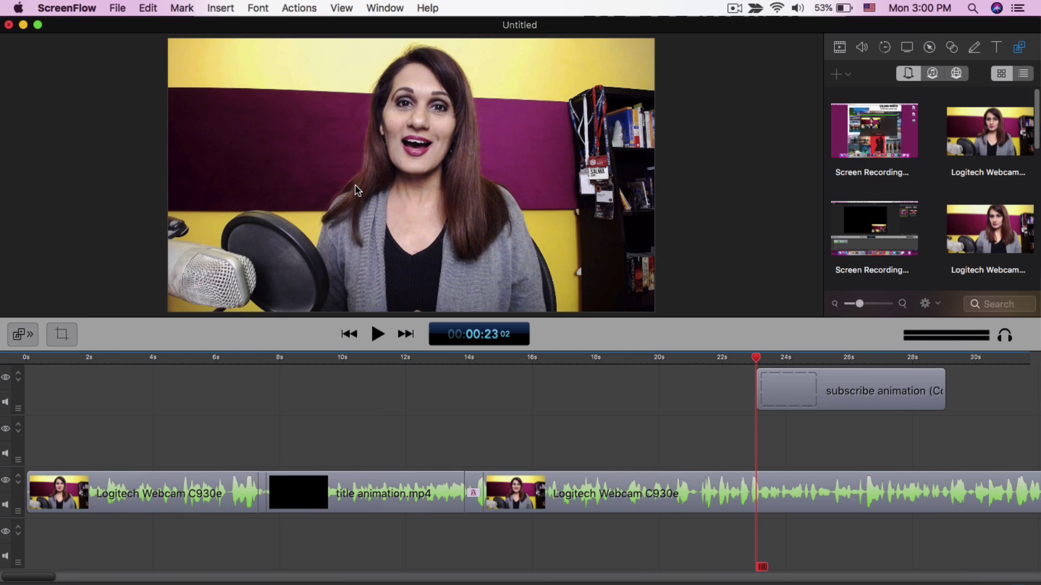
# Review the lead-in and move the subscribe animation earlier to about 22 seconds.
pyautogui.click(685, 360)
pyautogui.click(378, 334)
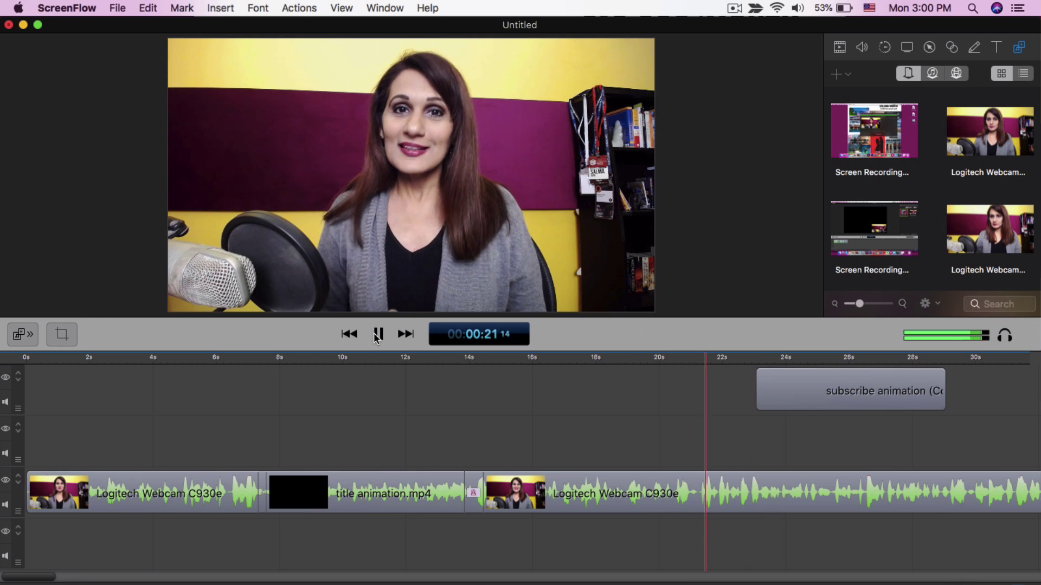
pyautogui.click(378, 334)
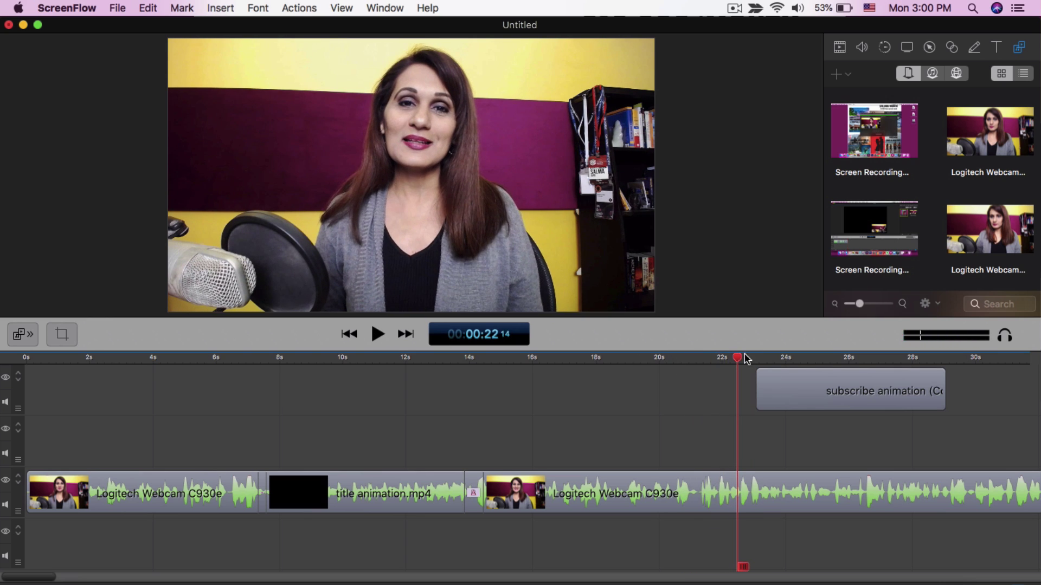
pyautogui.moveTo(737, 357); pyautogui.dragTo(664, 372)
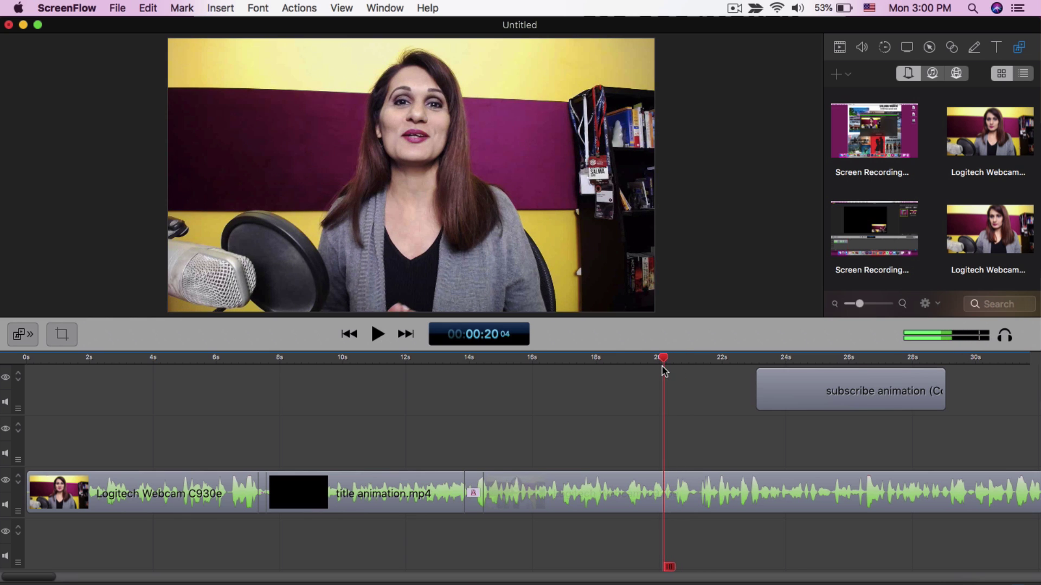
pyautogui.click(377, 334)
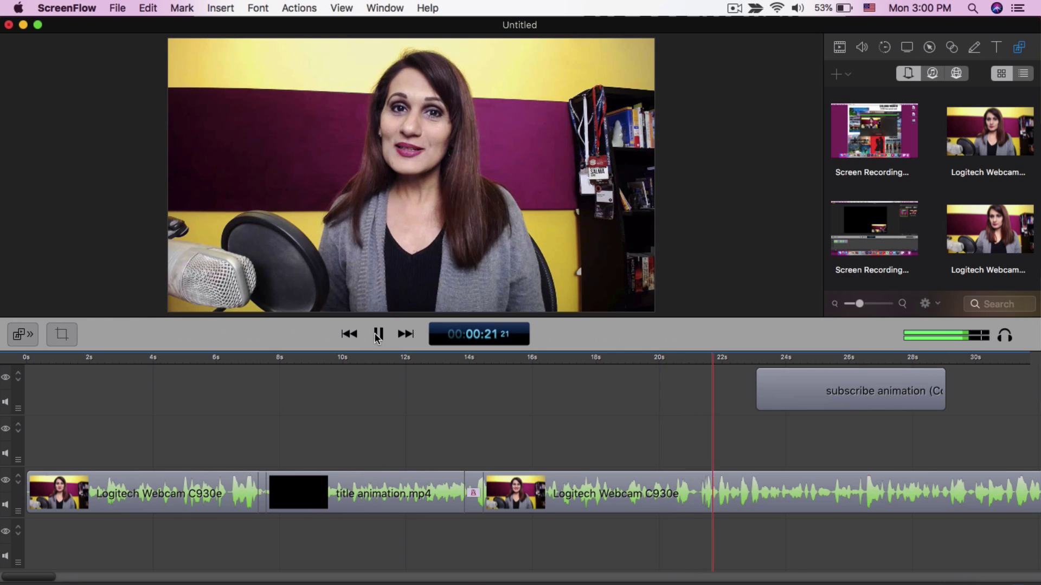
pyautogui.click(378, 335)
pyautogui.moveTo(776, 380); pyautogui.dragTo(740, 381)
# Nudge the subscribe animation to start near 21 seconds and preview the overlay.
pyautogui.click(708, 359)
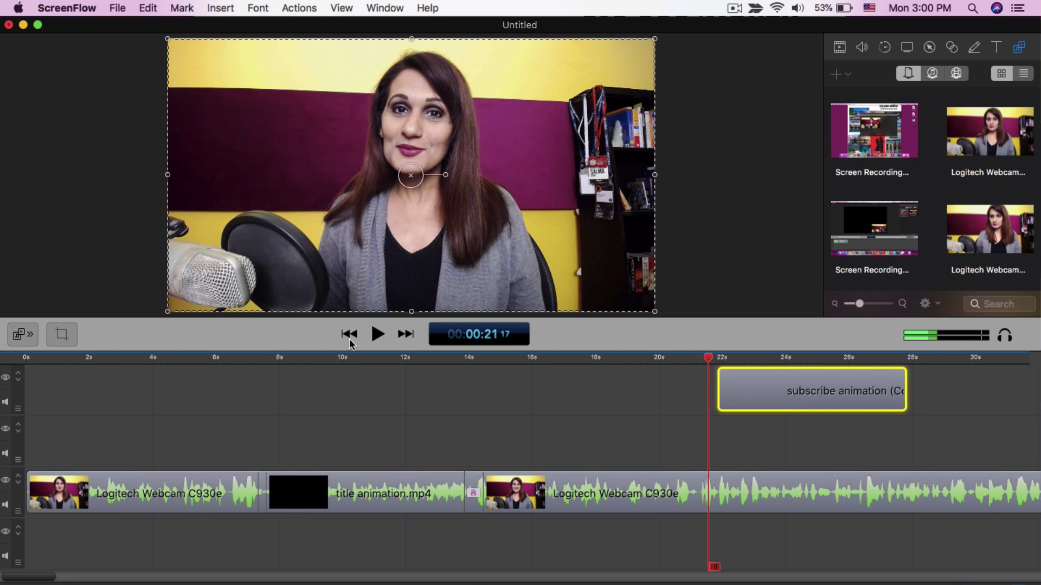
pyautogui.click(378, 334)
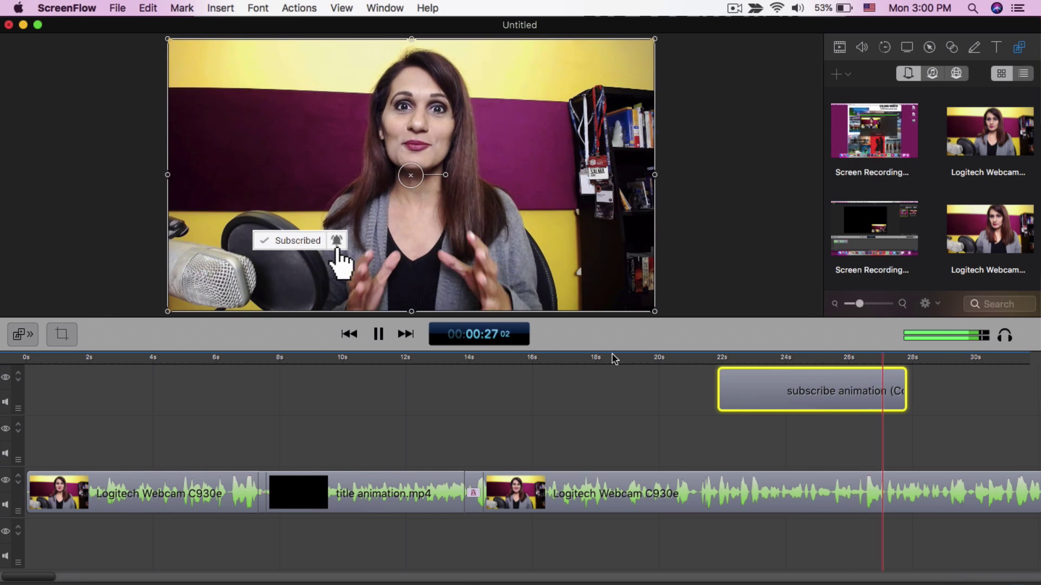
pyautogui.click(377, 334)
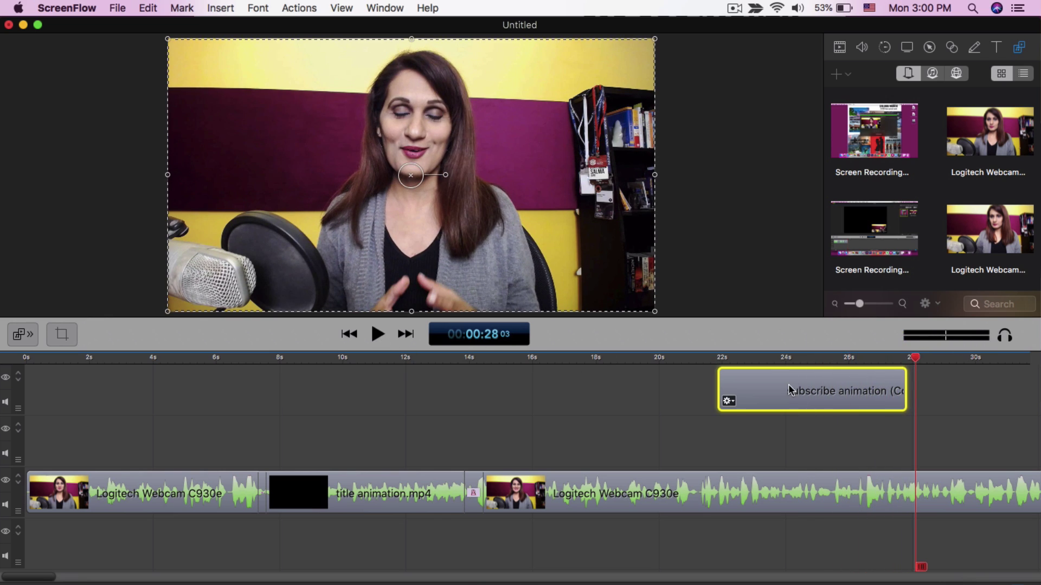
pyautogui.moveTo(789, 389); pyautogui.dragTo(767, 387)
pyautogui.click(867, 360)
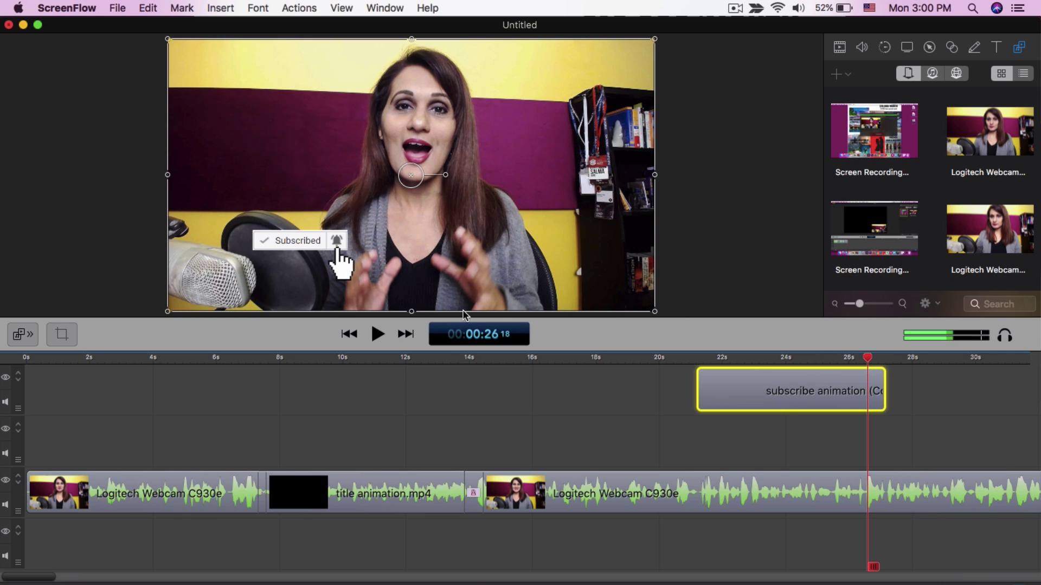
pyautogui.press('space')
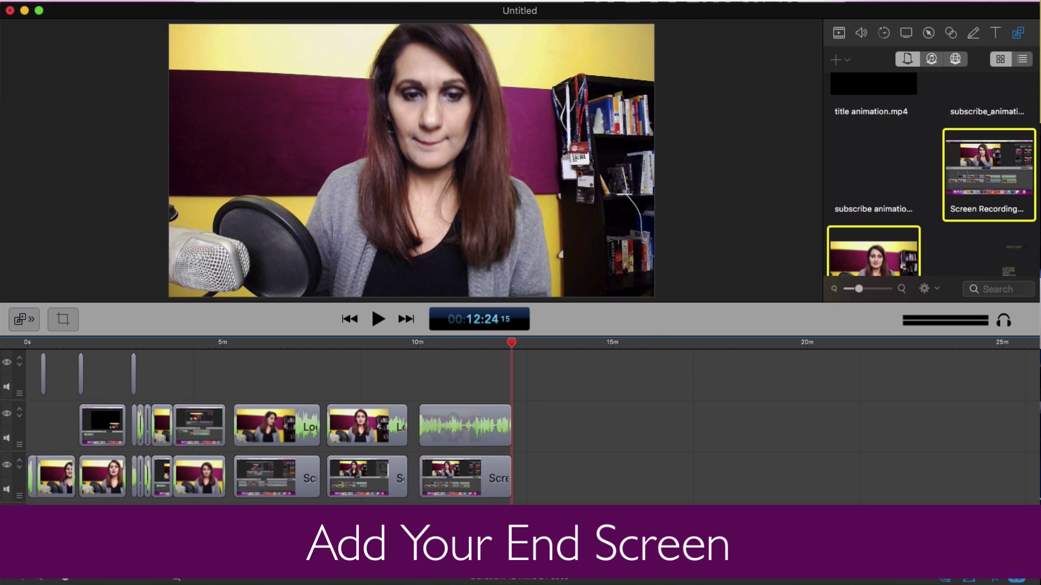
# Import the end screen 1.png image into the timeline.
pyautogui.click(216, 3)
pyautogui.click(237, 57)
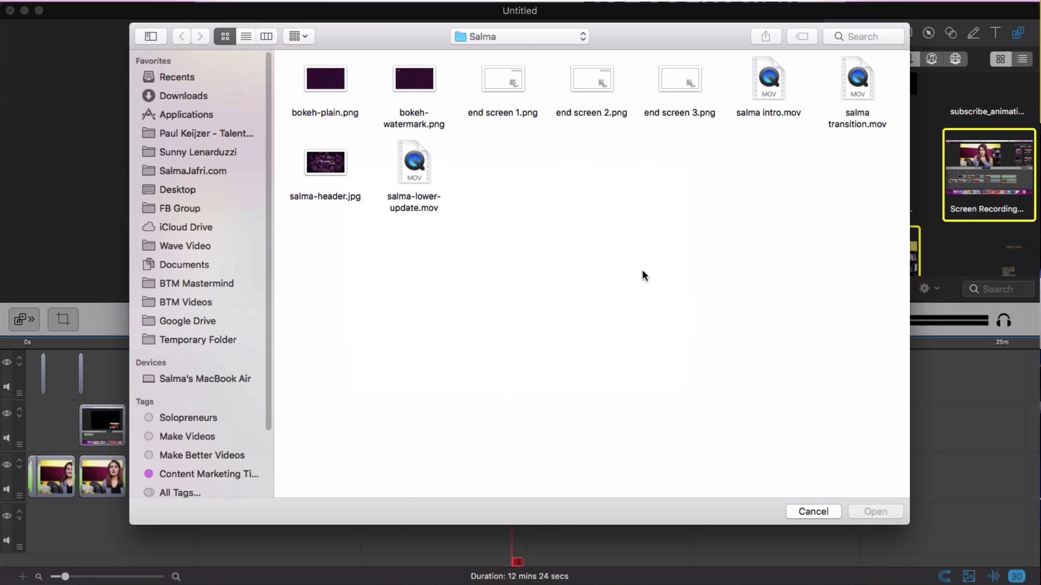
pyautogui.click(504, 83)
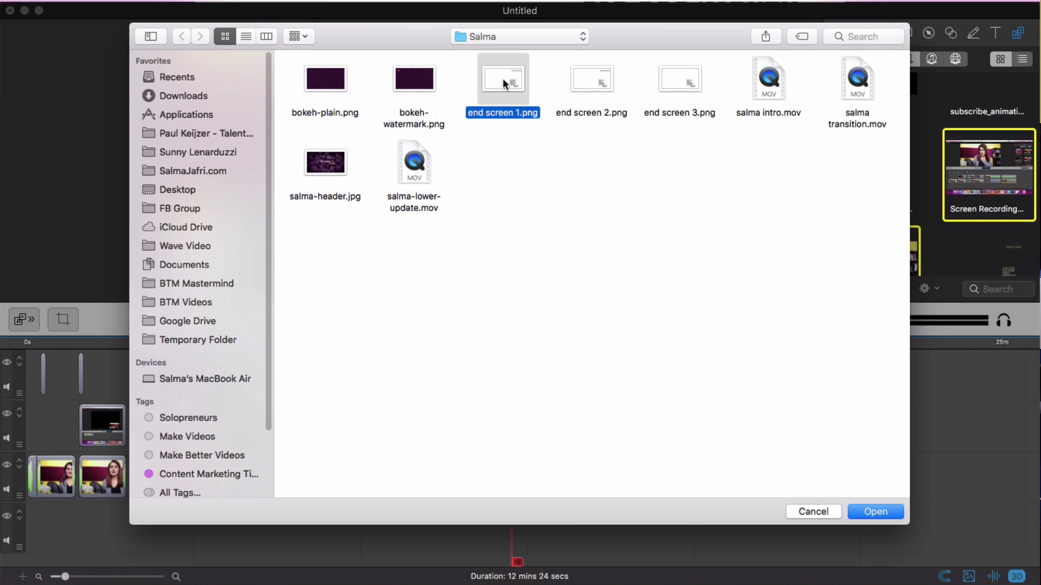
pyautogui.click(886, 511)
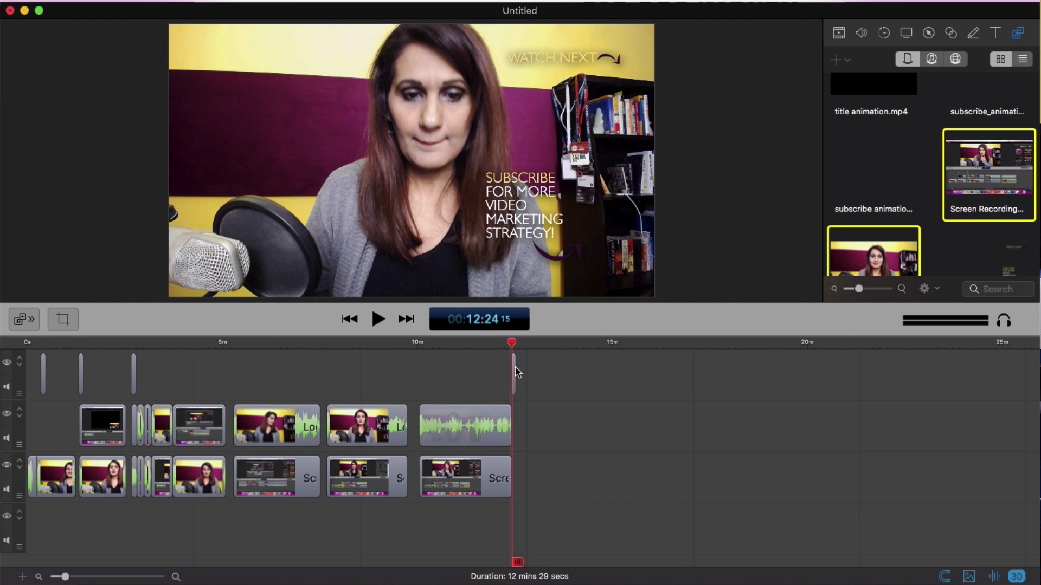
# Place the end screen after the final clips, lengthen it, and move it to track three.
pyautogui.moveTo(515, 372); pyautogui.dragTo(529, 374)
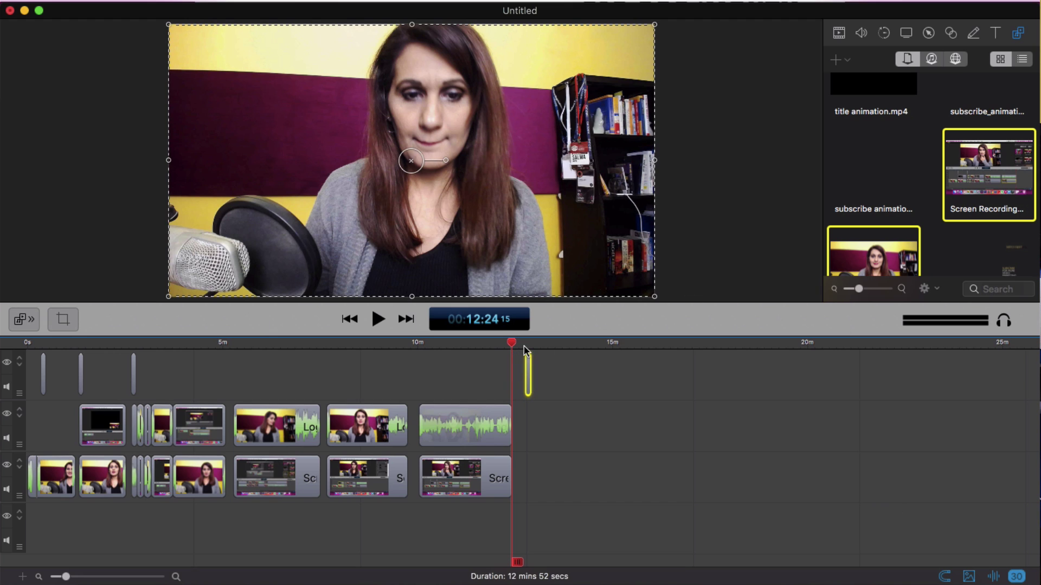
pyautogui.scroll(10, 545, 410)
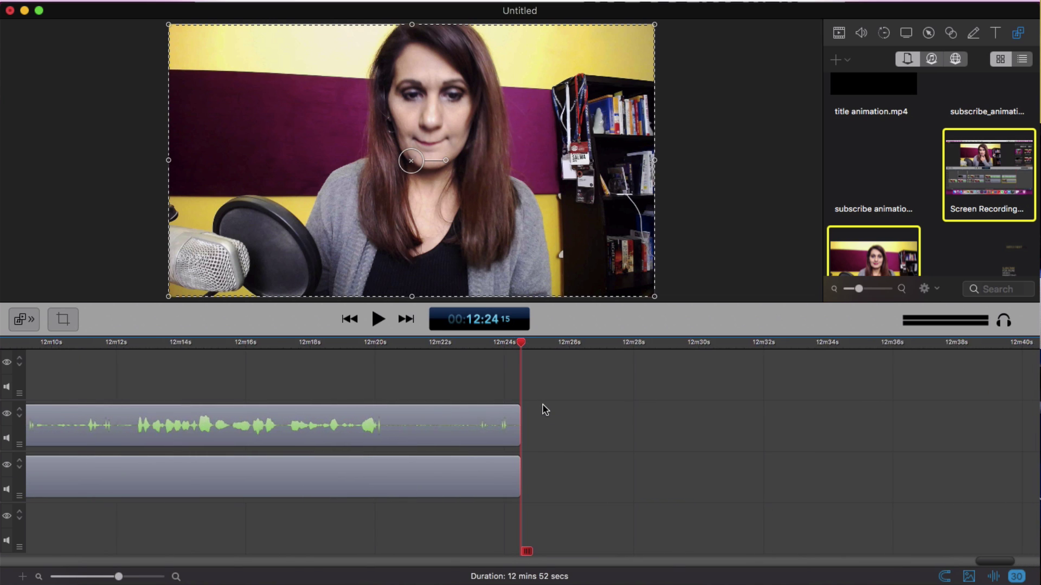
pyautogui.scroll(-4, 544, 410)
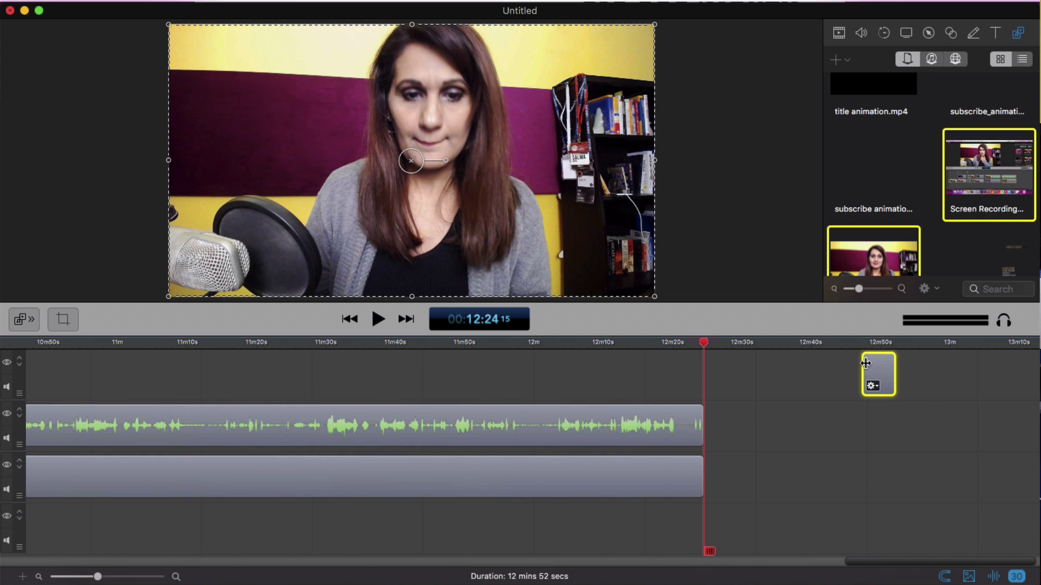
pyautogui.moveTo(871, 384); pyautogui.dragTo(736, 432)
pyautogui.moveTo(895, 425); pyautogui.dragTo(997, 436)
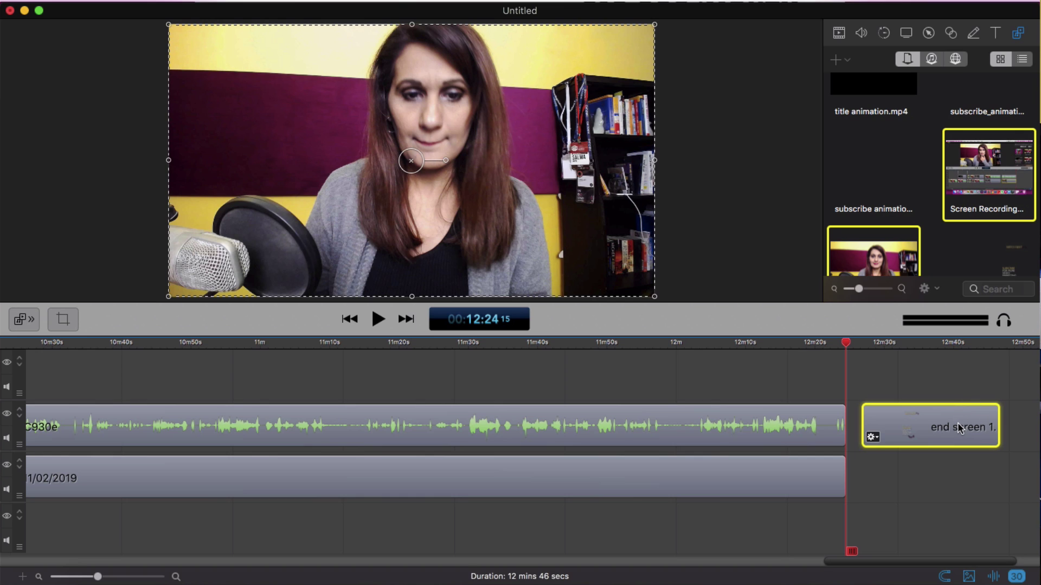
pyautogui.moveTo(958, 427); pyautogui.dragTo(959, 457)
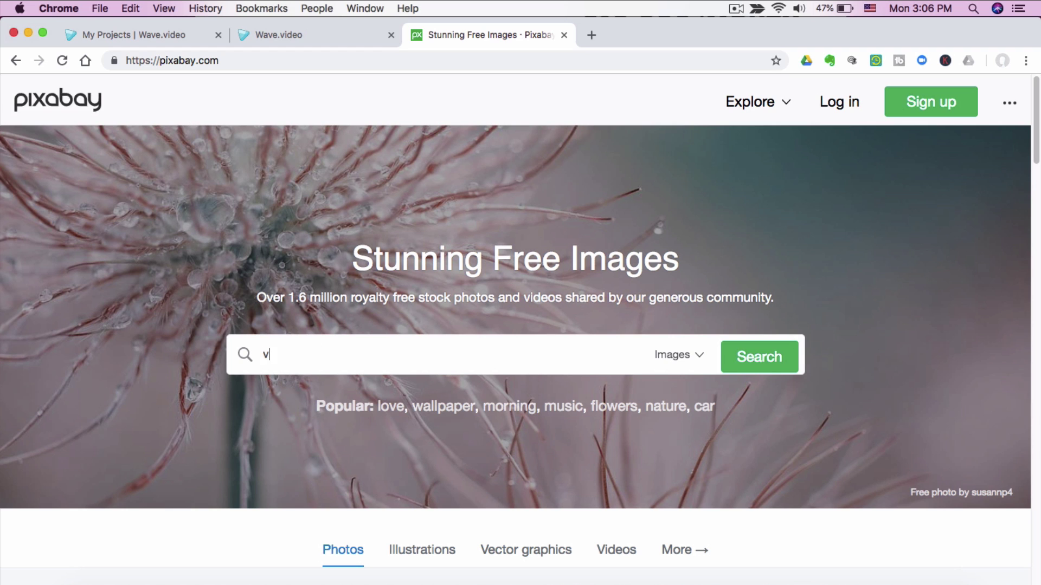
# Search Pixabay for 'video g' and open the camcorder girl photo.
pyautogui.write('ideo girl')
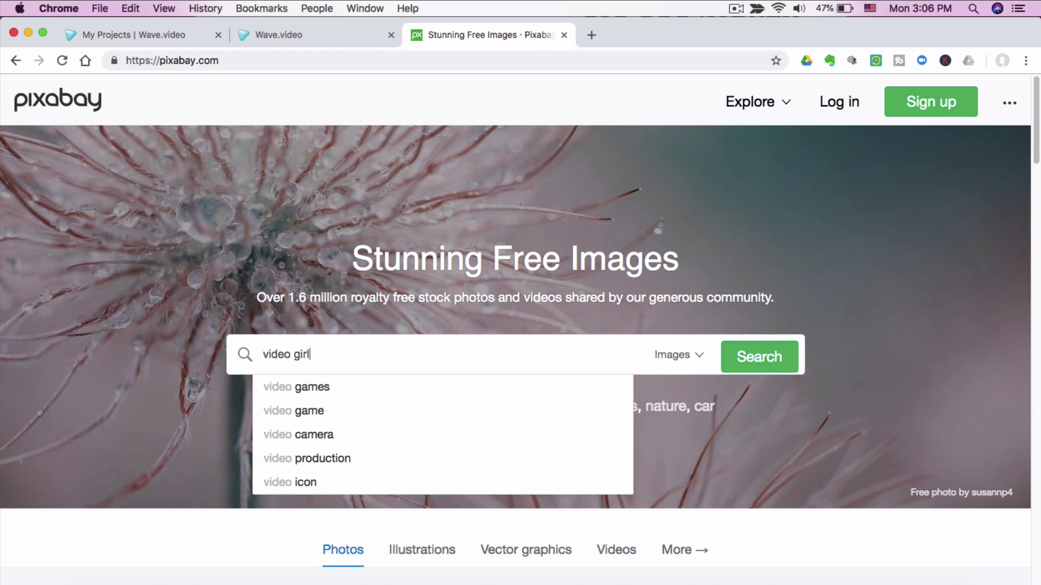
pyautogui.press('Return')
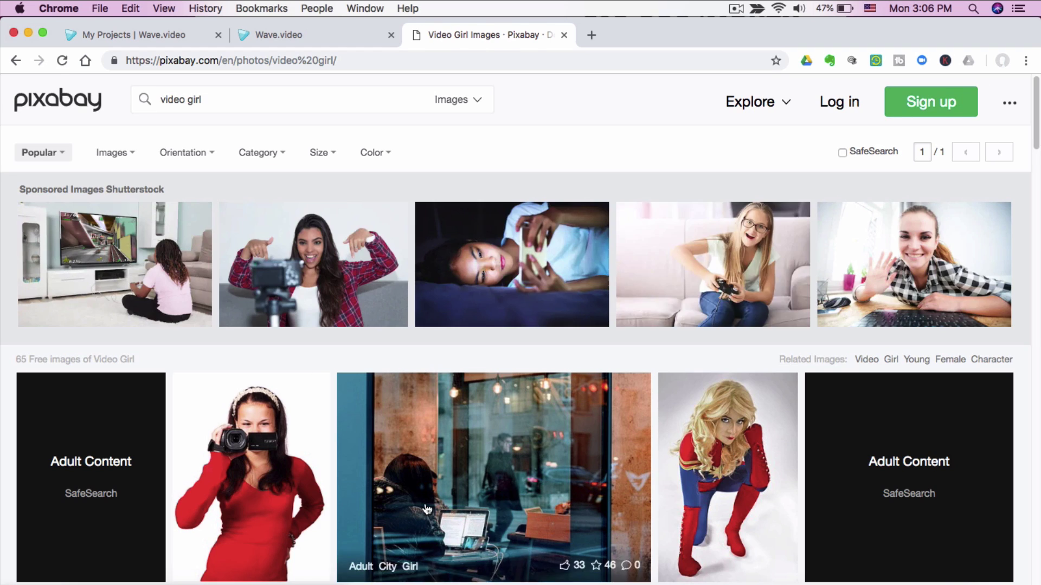
pyautogui.scroll(-4, 242, 266)
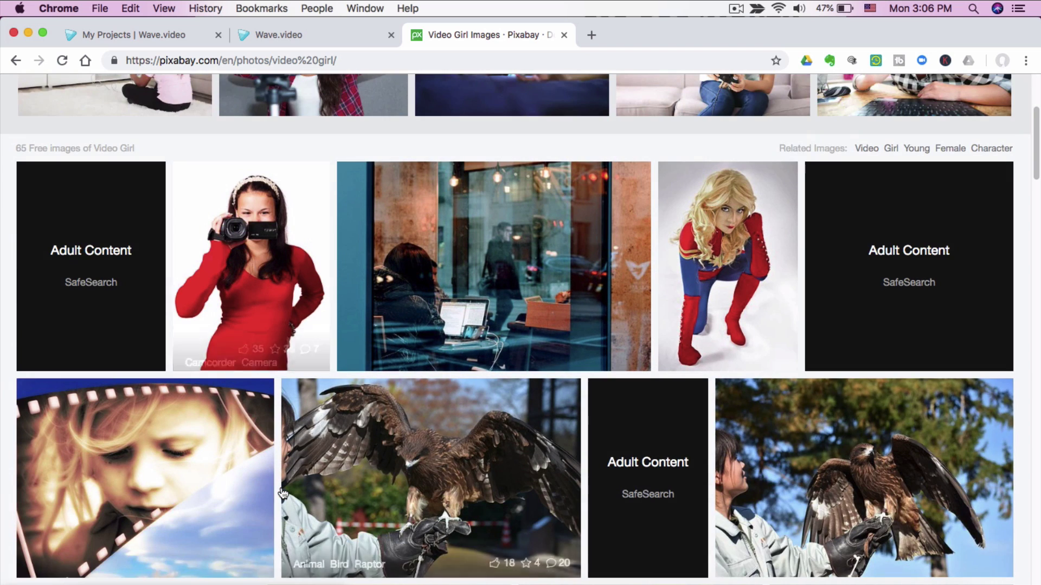
pyautogui.click(251, 267)
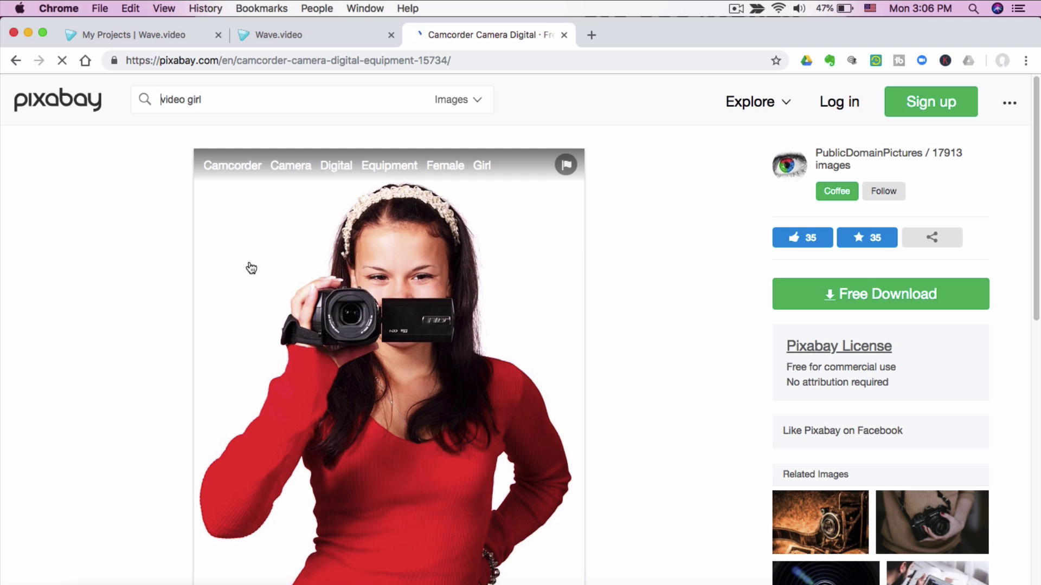
# Download the 1440×1920 version of the photo, passing the captcha, then return to ScreenFlow.
pyautogui.scroll(-4, 524, 391)
pyautogui.scroll(2, 525, 386)
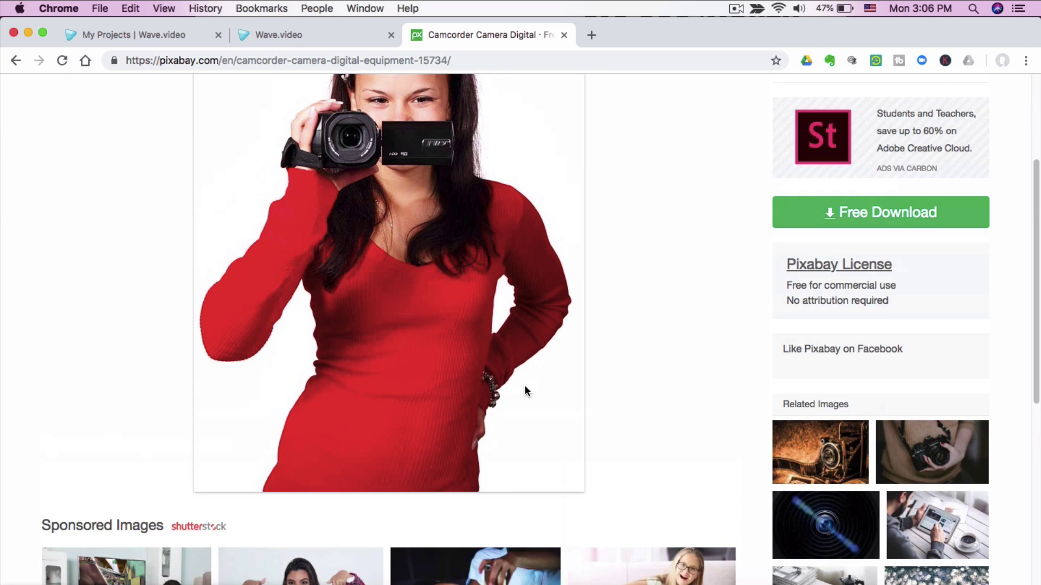
pyautogui.click(900, 216)
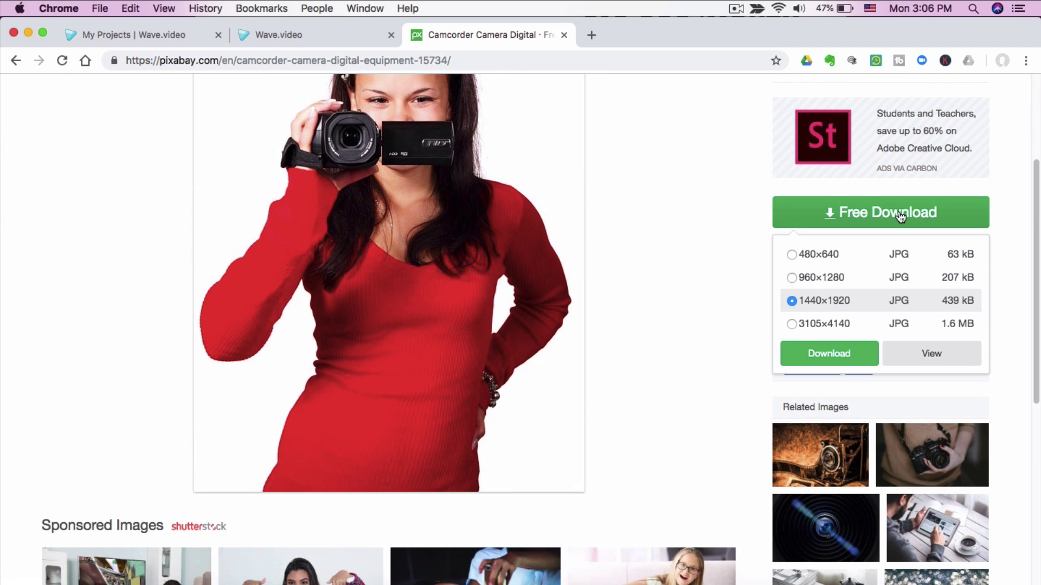
pyautogui.click(853, 353)
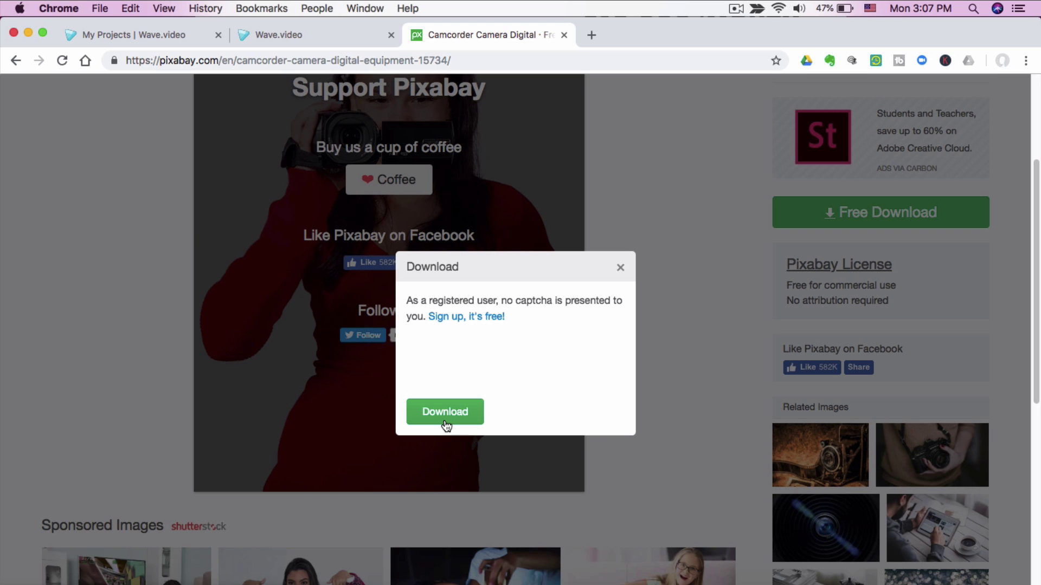
pyautogui.click(427, 358)
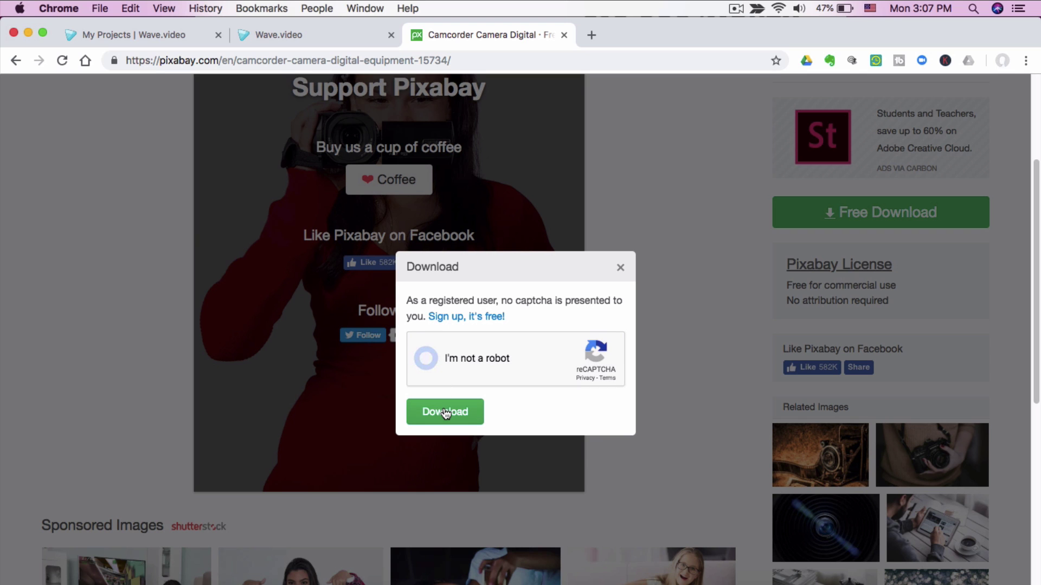
pyautogui.click(443, 412)
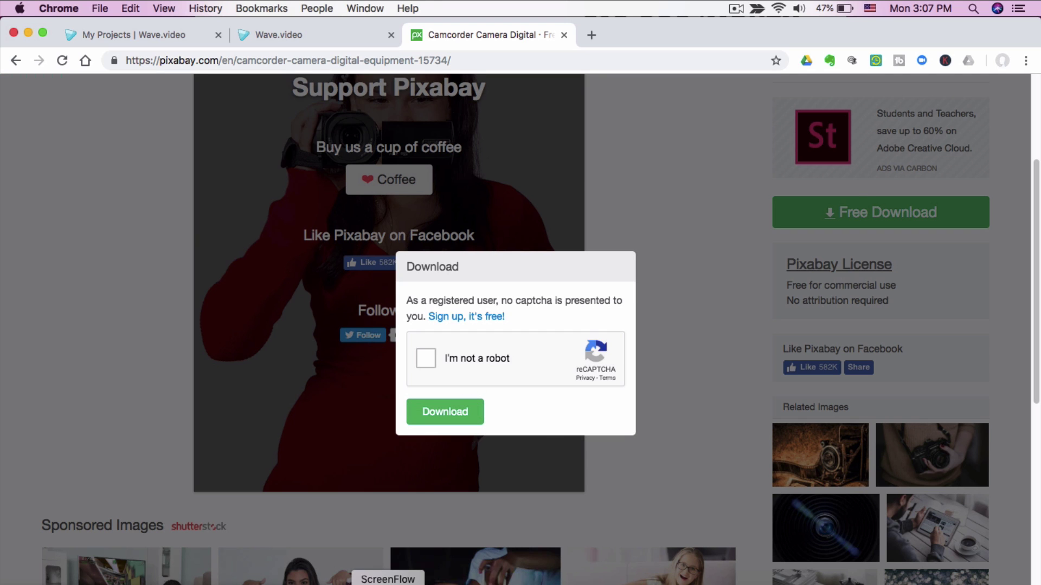
pyautogui.click(387, 583)
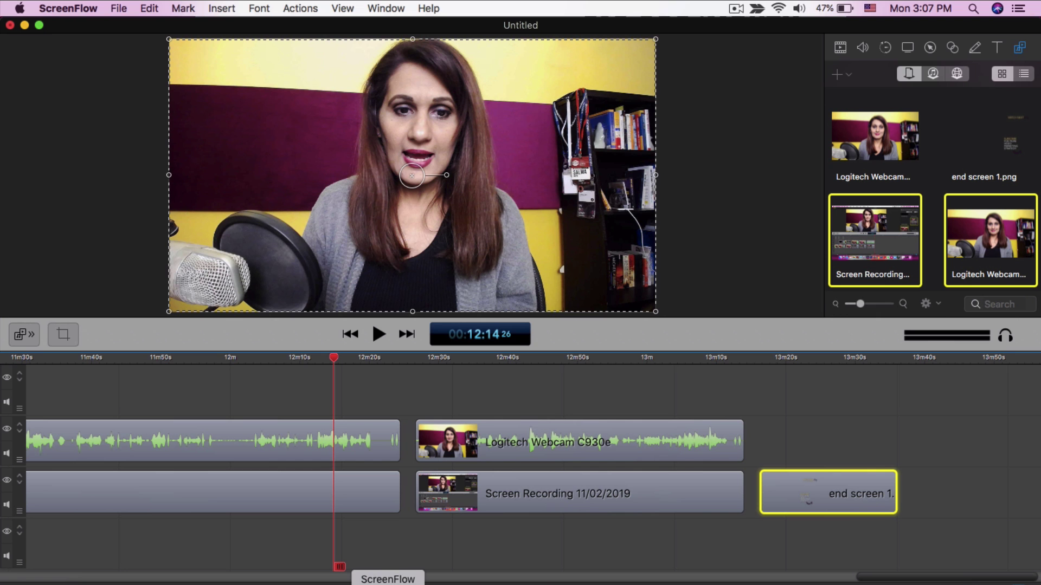
# Insert frustrated-2681484_1920.jpg from the Temporary Folder at the 12:24 playhead and preview it.
pyautogui.click(400, 358)
pyautogui.click(218, 9)
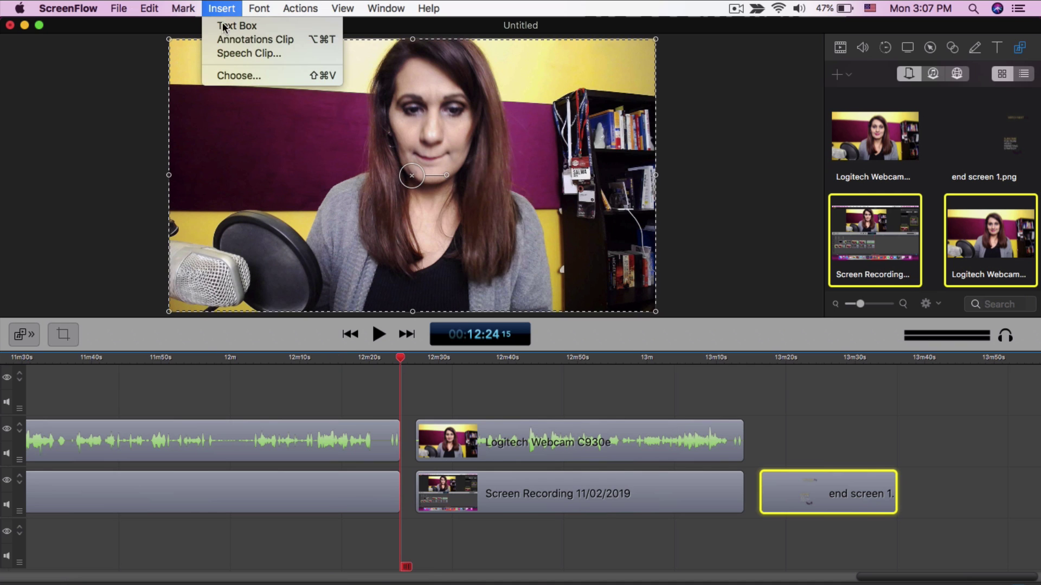
pyautogui.click(223, 74)
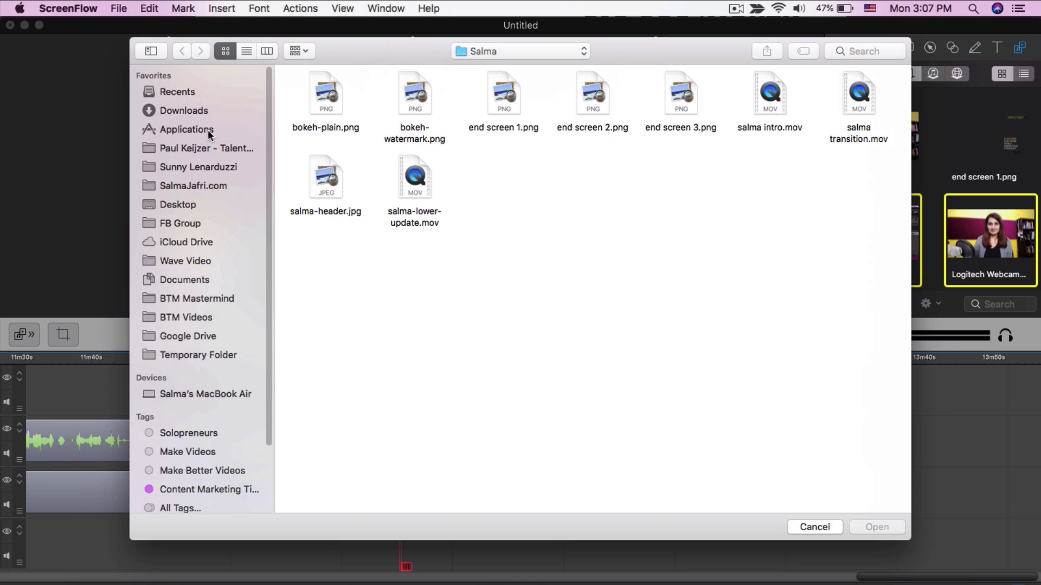
pyautogui.click(160, 354)
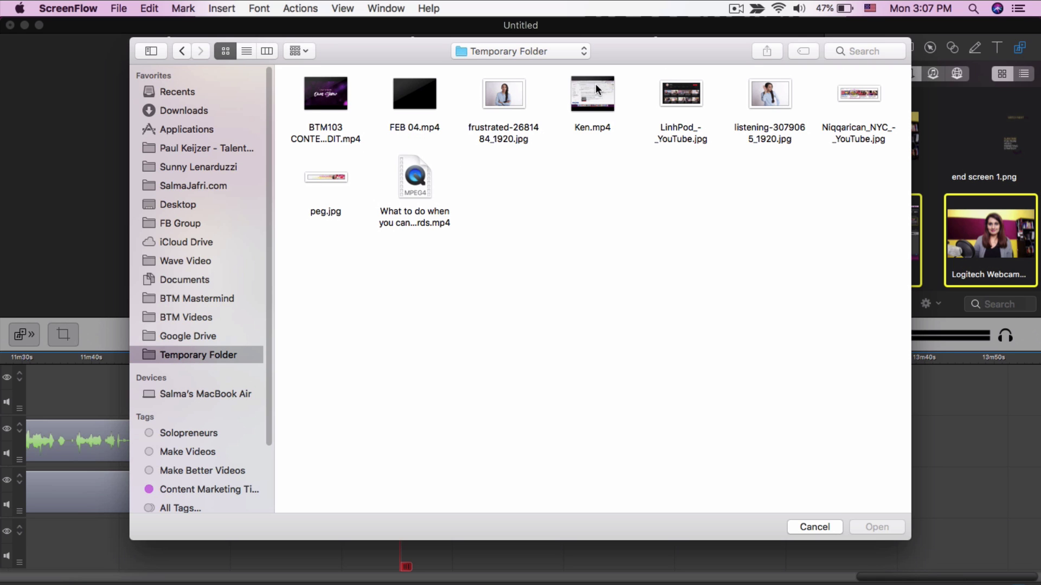
pyautogui.click(504, 91)
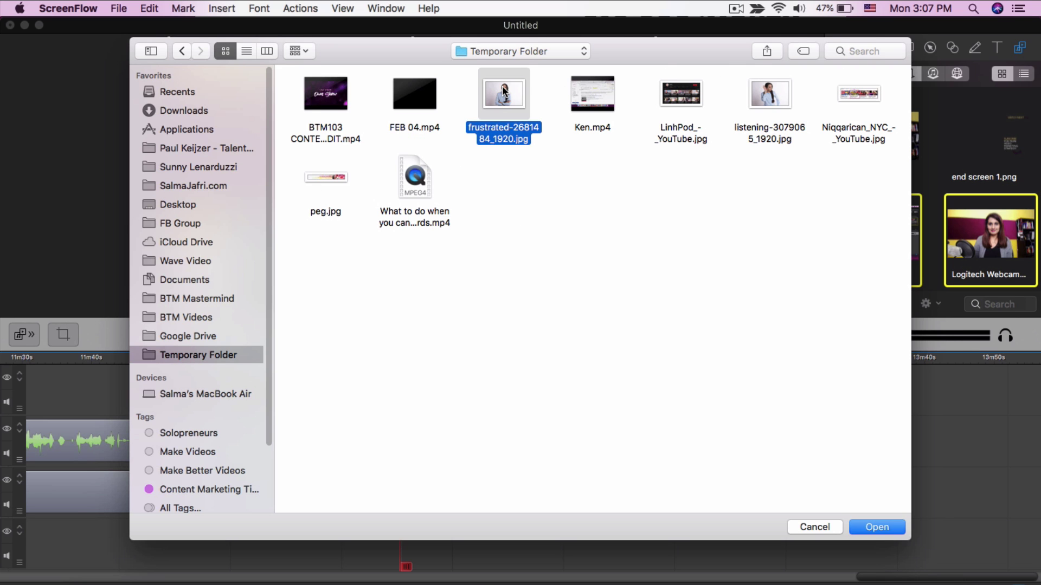
pyautogui.doubleClick(504, 91)
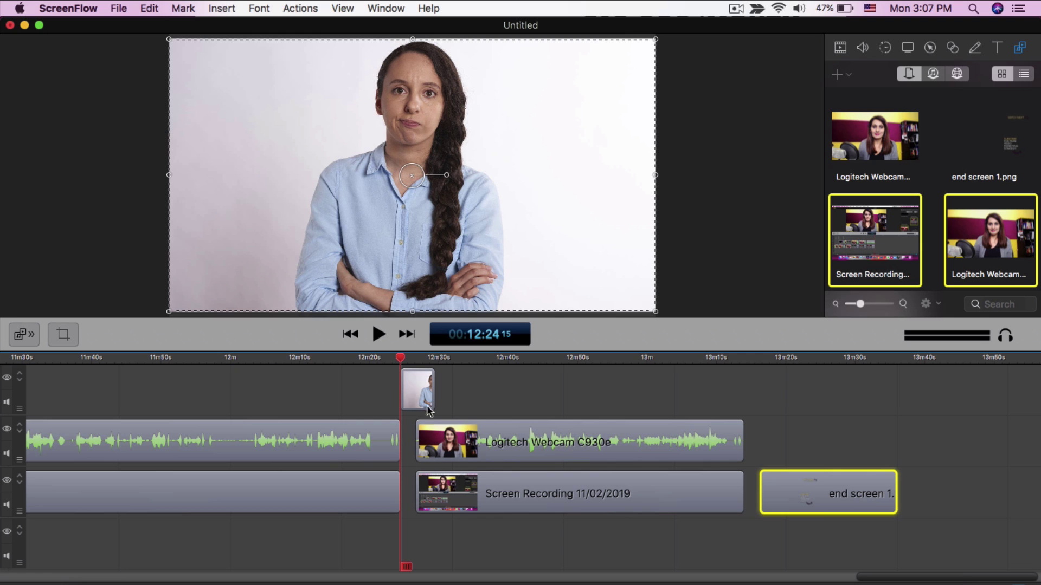
pyautogui.moveTo(386, 357)
pyautogui.mouseDown()
pyautogui.moveTo(443, 358)
pyautogui.moveTo(389, 358)
pyautogui.mouseUp()
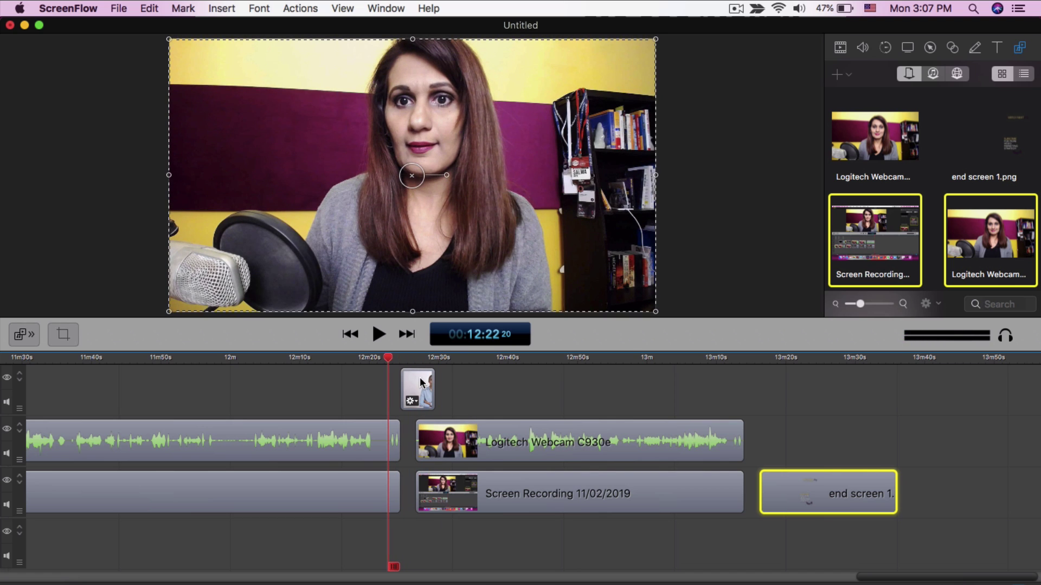